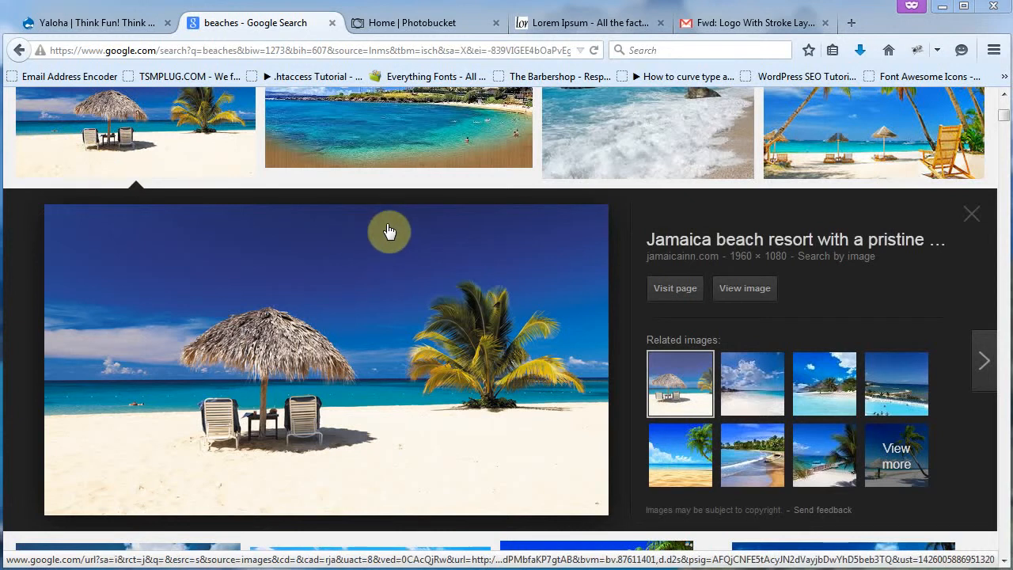
# Step: Switch to the Yaloha site and open the form for creating a new Blog Entry
pyautogui.click(114, 23)
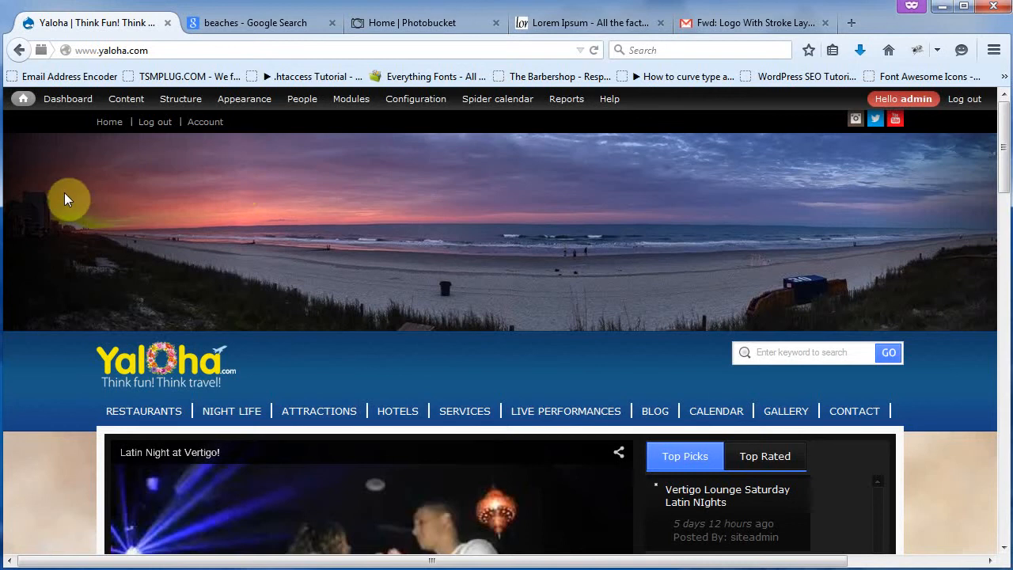
pyautogui.moveTo(133, 103)
pyautogui.moveTo(133, 123)
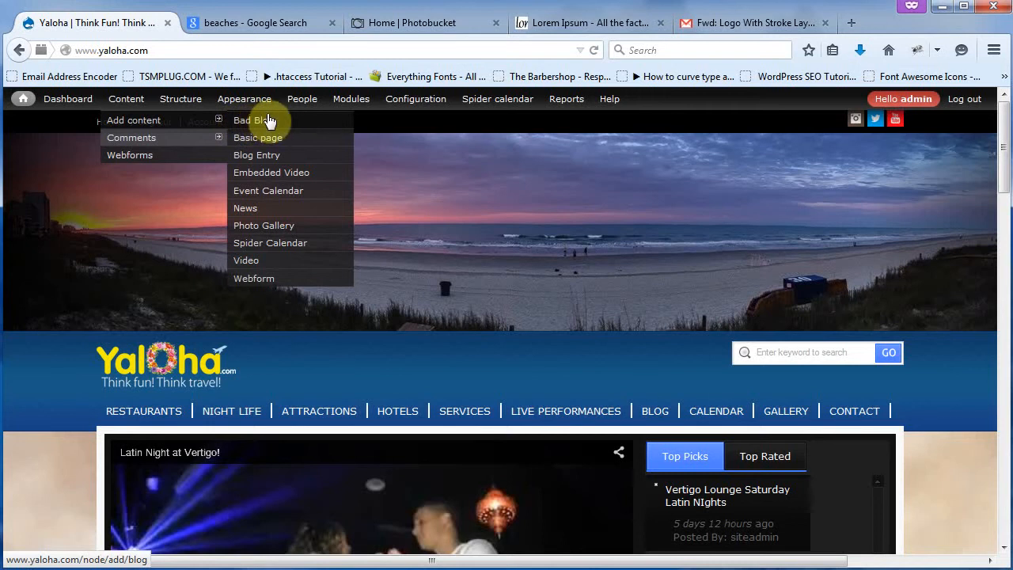
pyautogui.click(262, 162)
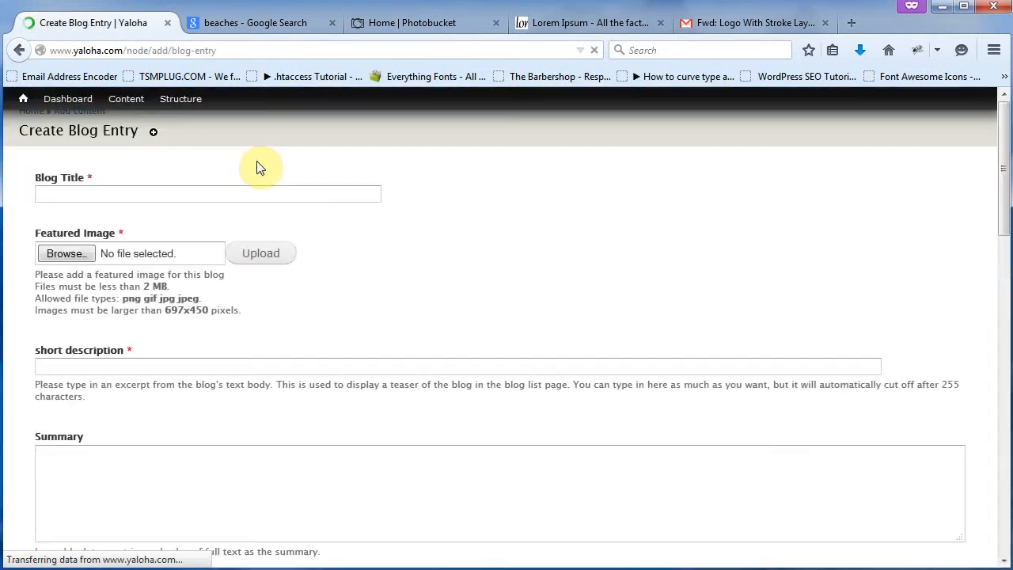
# Step: Enter "Sample Title For BLog Post" as the blog title
pyautogui.click(163, 217)
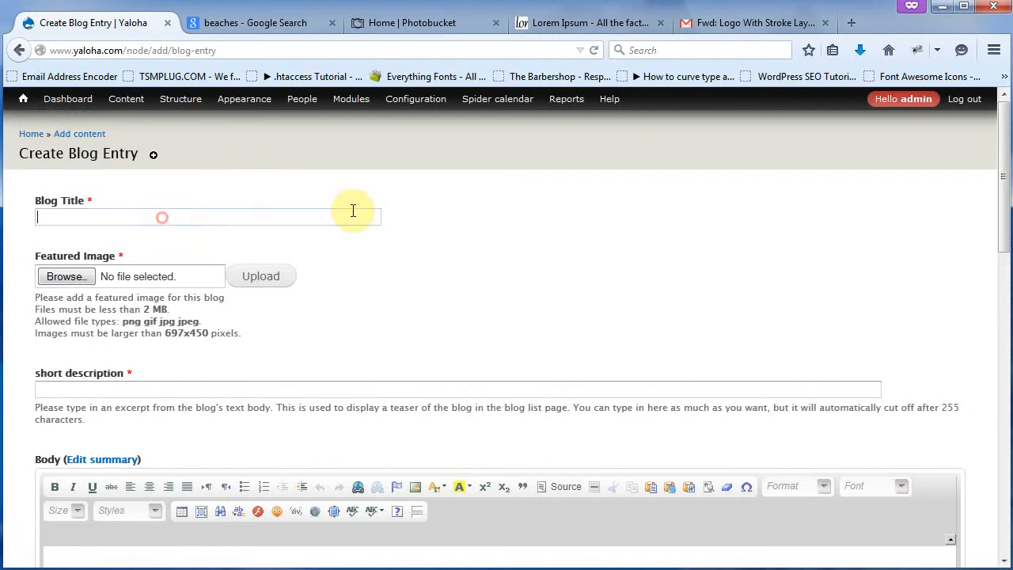
pyautogui.write('Samp')
pyautogui.press('BackSpace')
pyautogui.press('BackSpace')
pyautogui.press('BackSpace')
pyautogui.write('ample Title For BLog Post')
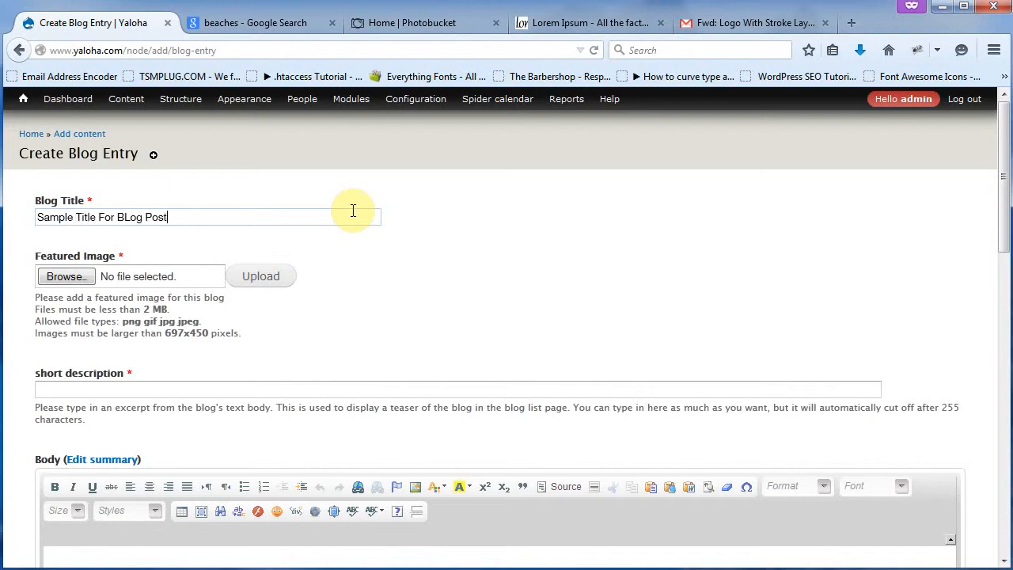
pyautogui.click(365, 296)
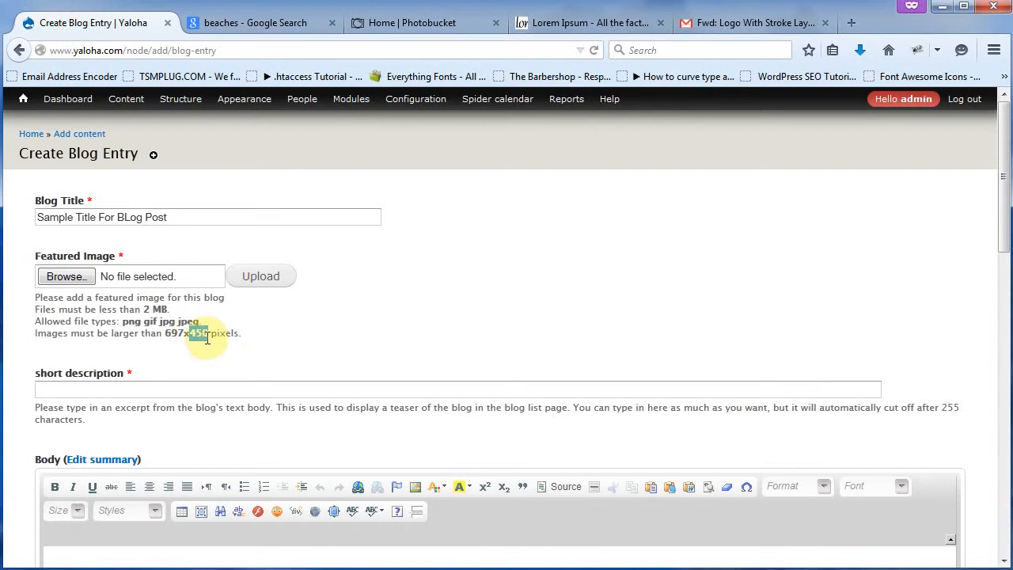
# Step: Check the minimum image dimensions and try to upload beach-smaller-image.jpg from the Desktop as the featured image
pyautogui.click(342, 312)
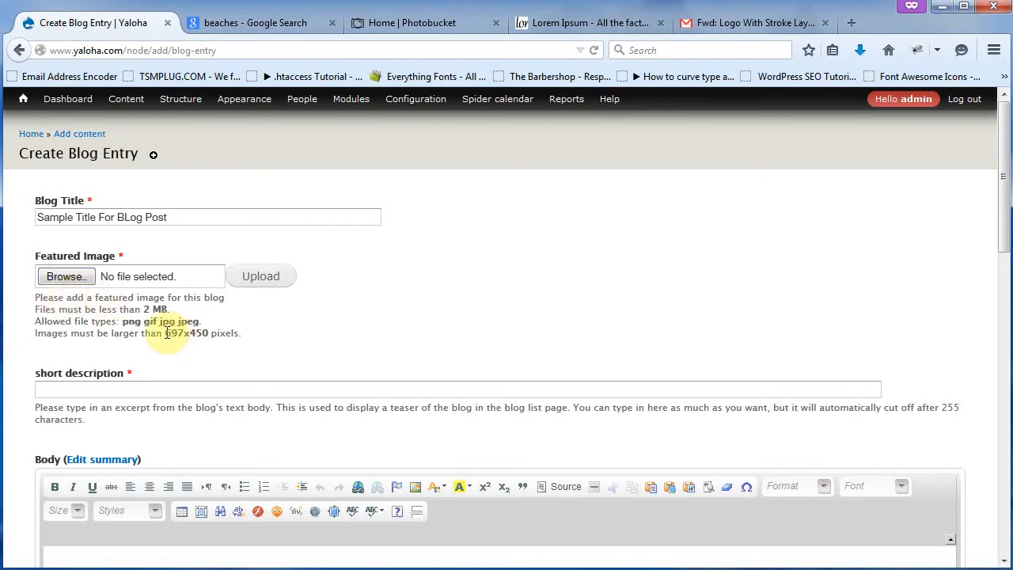
pyautogui.moveTo(165, 333); pyautogui.dragTo(204, 332)
pyautogui.click(308, 303)
pyautogui.click(76, 275)
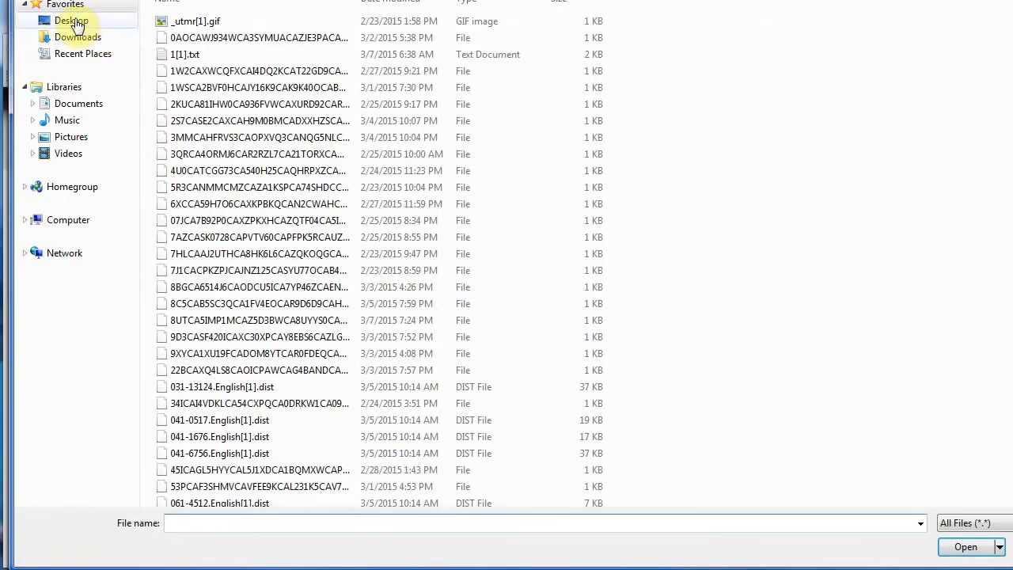
pyautogui.click(72, 21)
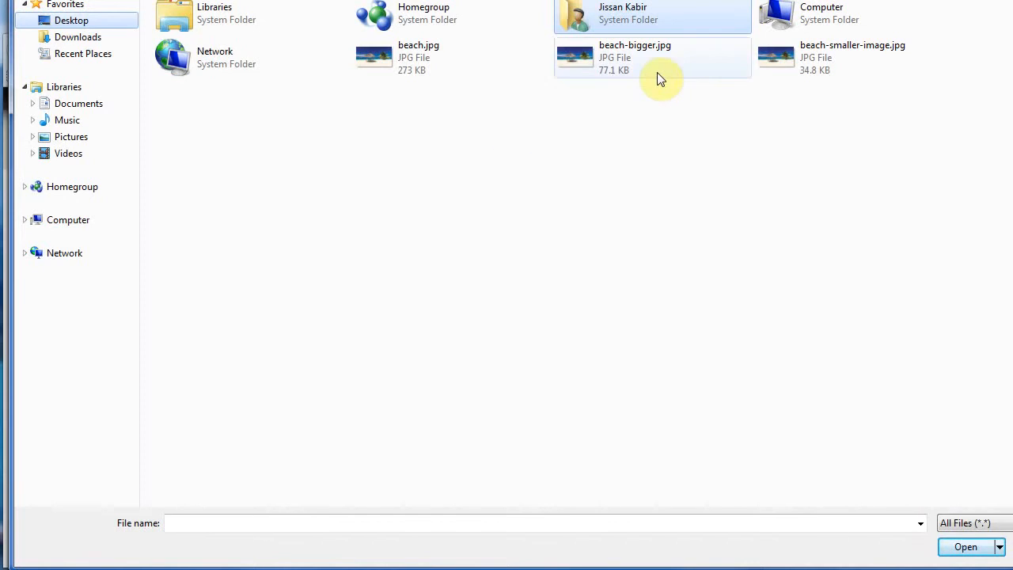
pyautogui.click(768, 59)
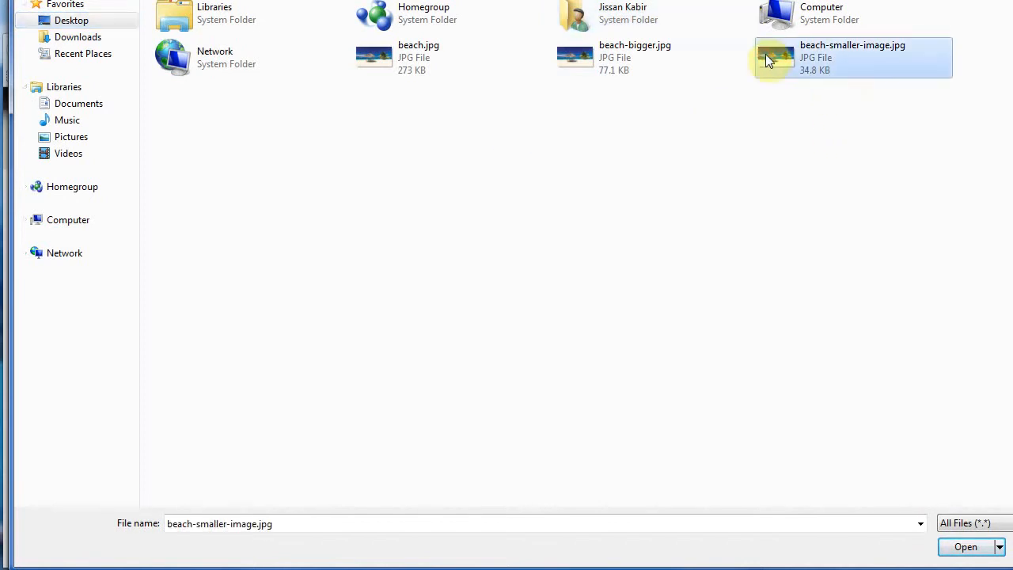
pyautogui.click(967, 548)
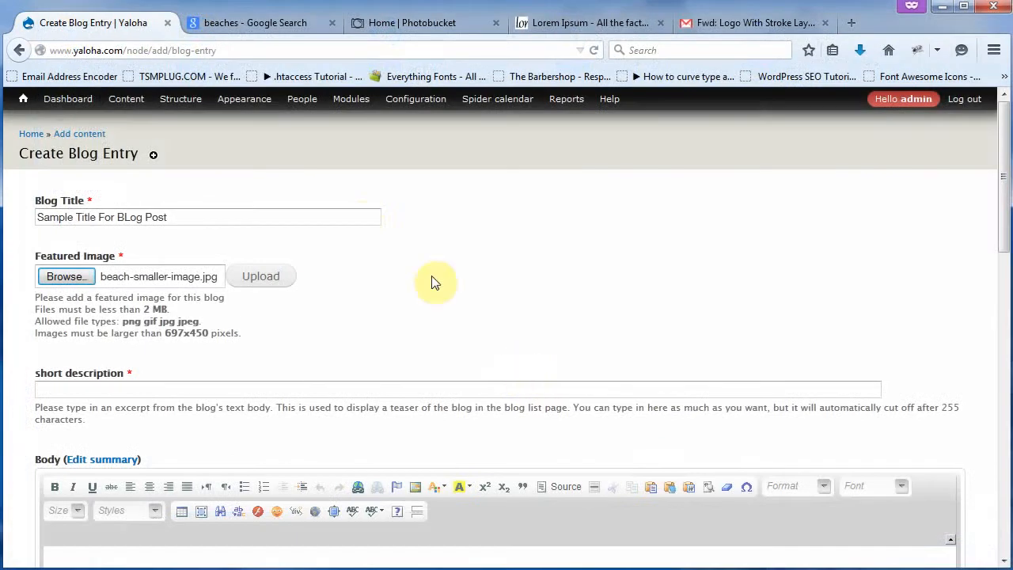
pyautogui.click(264, 281)
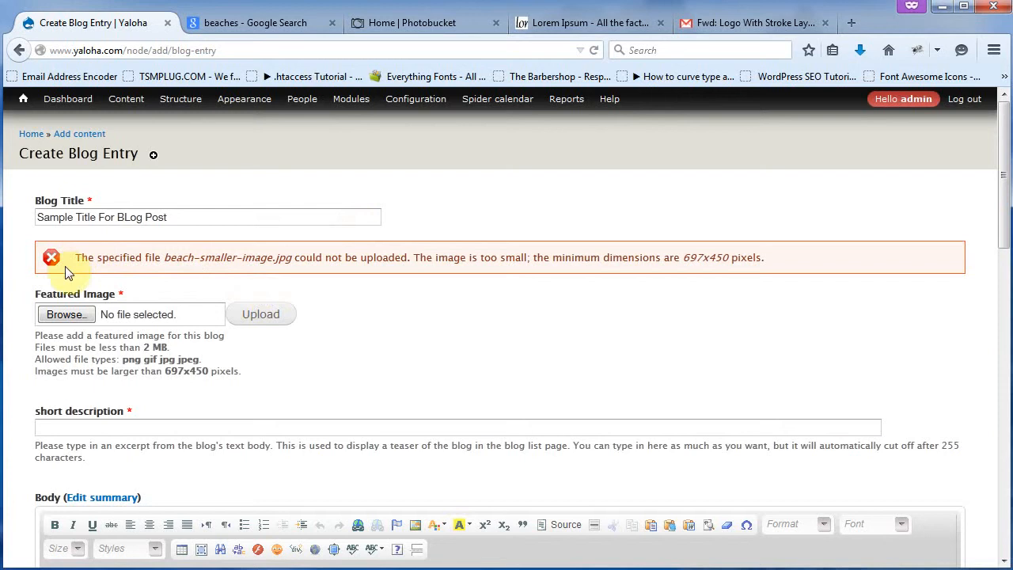
# Step: Upload beach-bigger.jpg from the Desktop as the blog entry's featured image
pyautogui.click(70, 315)
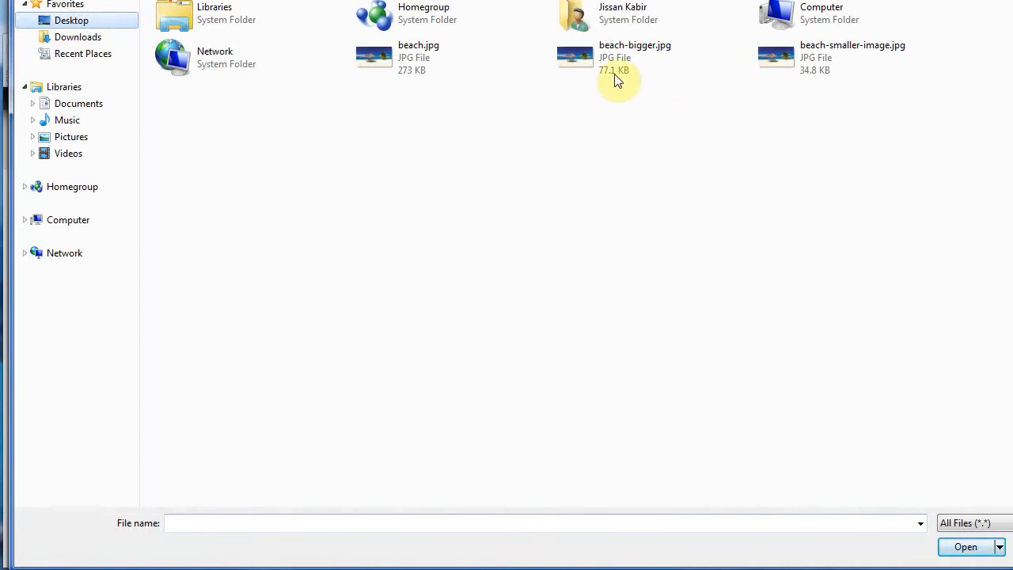
pyautogui.click(574, 60)
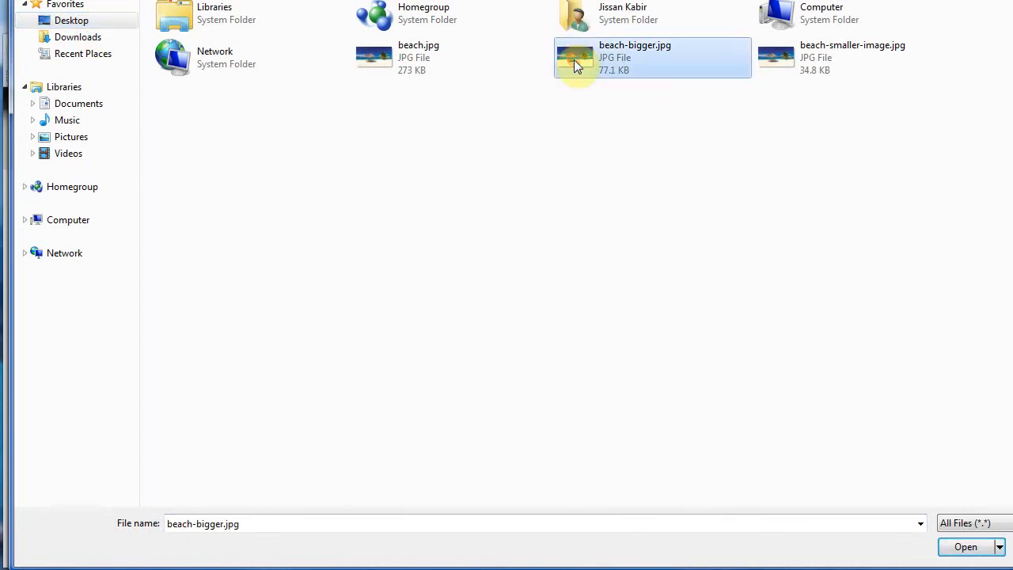
pyautogui.click(966, 546)
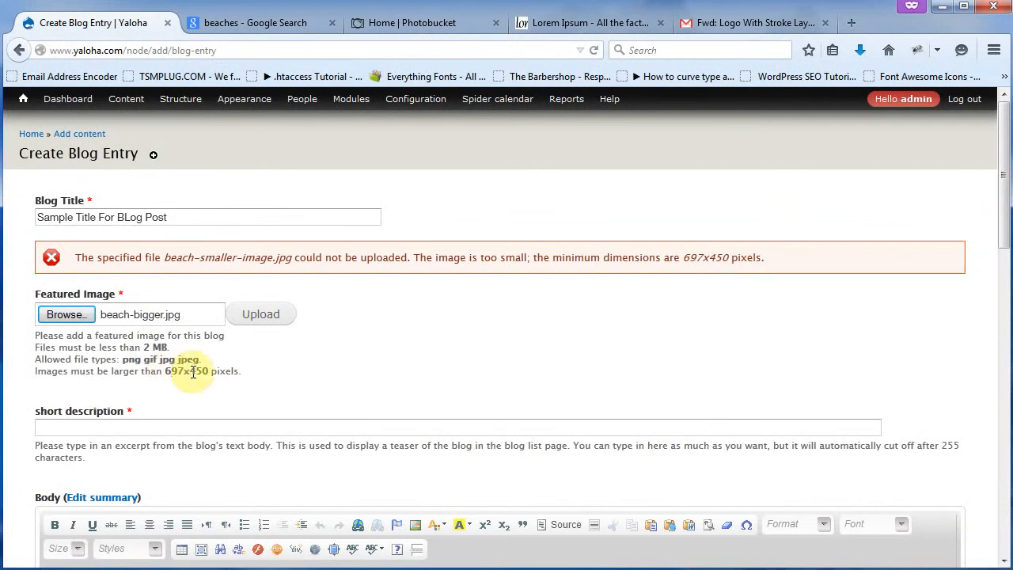
pyautogui.click(281, 318)
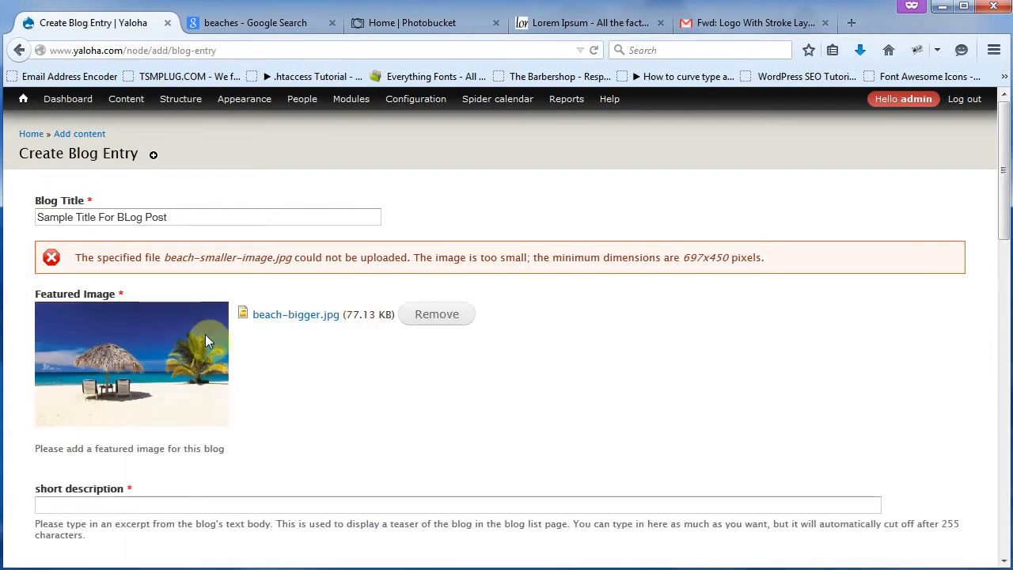
# Step: Open the site's home page in a separate tab and go to its Blog page, keeping the entry form open
pyautogui.scroll(-2, 323, 392)
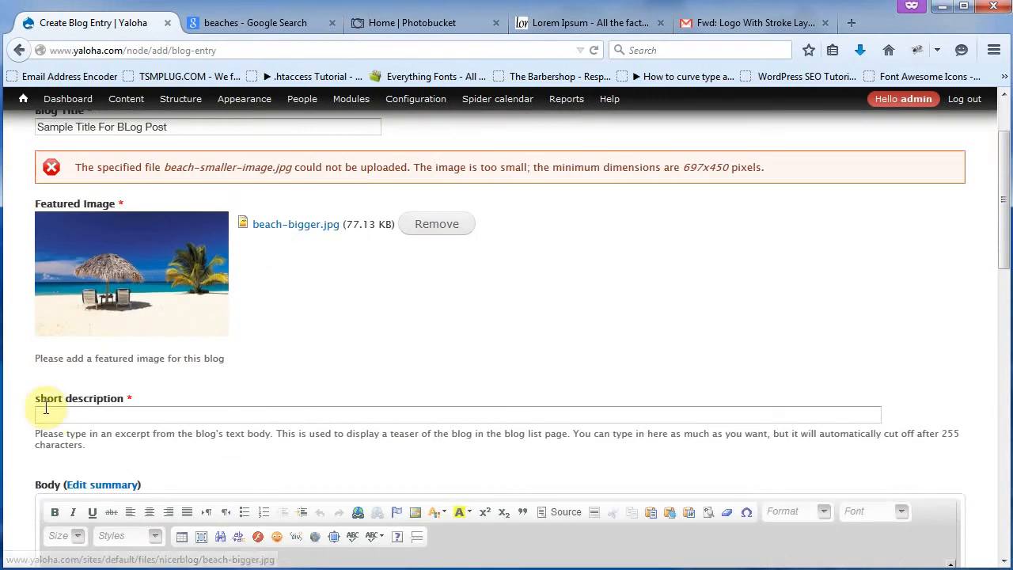
pyautogui.click(157, 417)
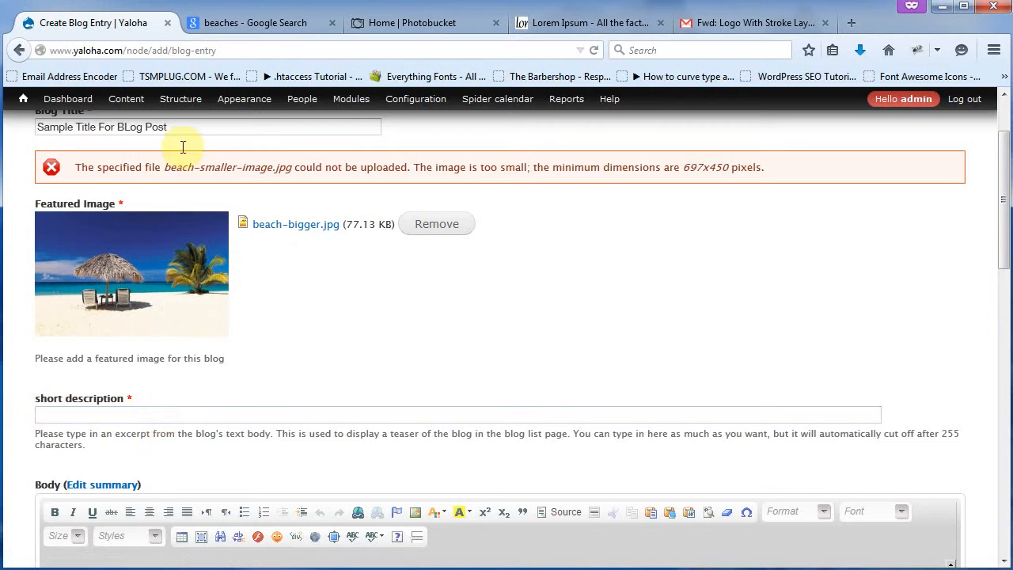
pyautogui.moveTo(23, 101)
pyautogui.moveTo(30, 132)
pyautogui.middleClick(24, 101)
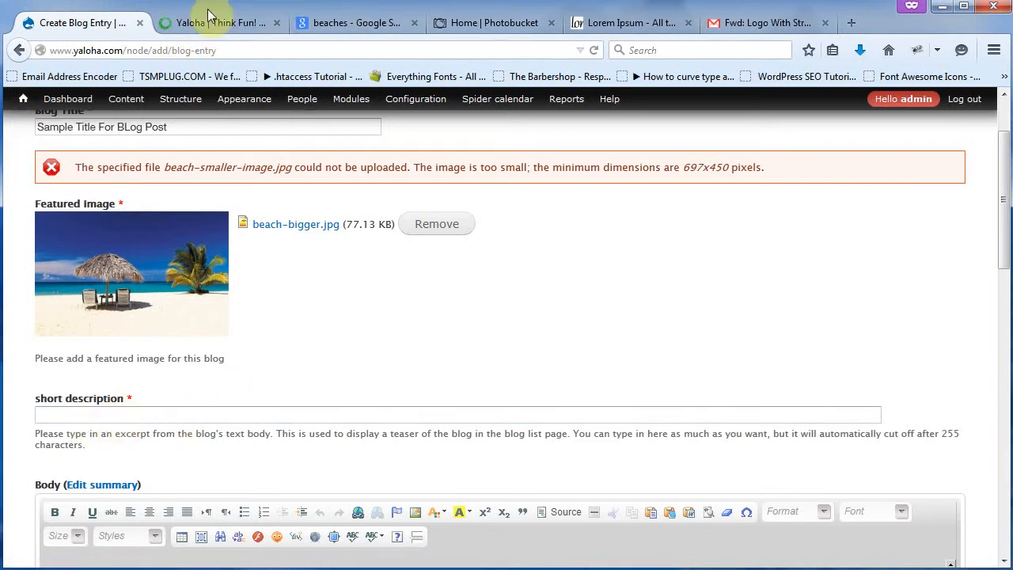
pyautogui.click(267, 21)
pyautogui.click(656, 389)
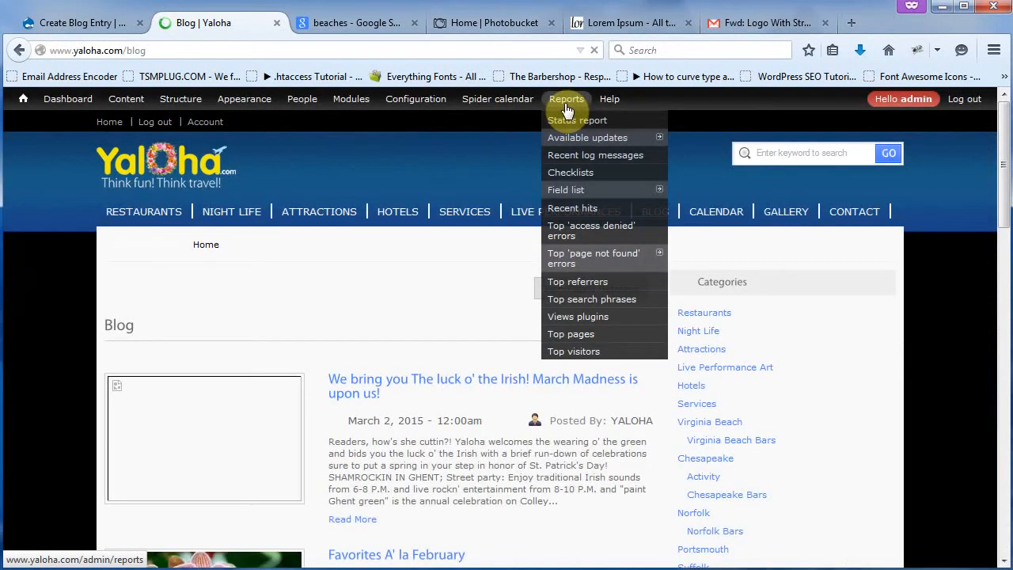
# Step: Examine how the post excerpts are displayed on the blog list page, starting with the March Madness post's teaser
pyautogui.scroll(-4, 390, 294)
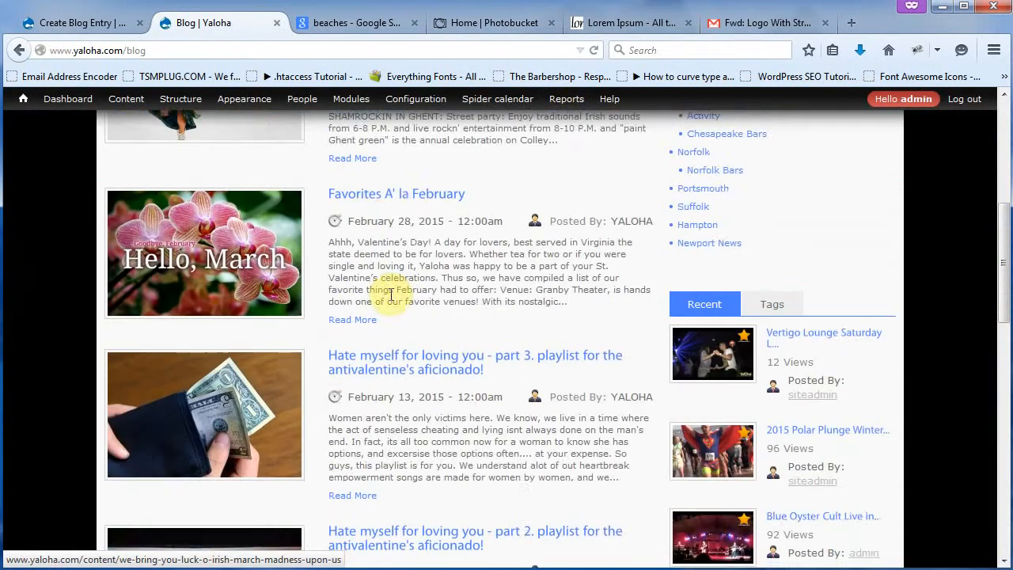
pyautogui.scroll(2, 391, 293)
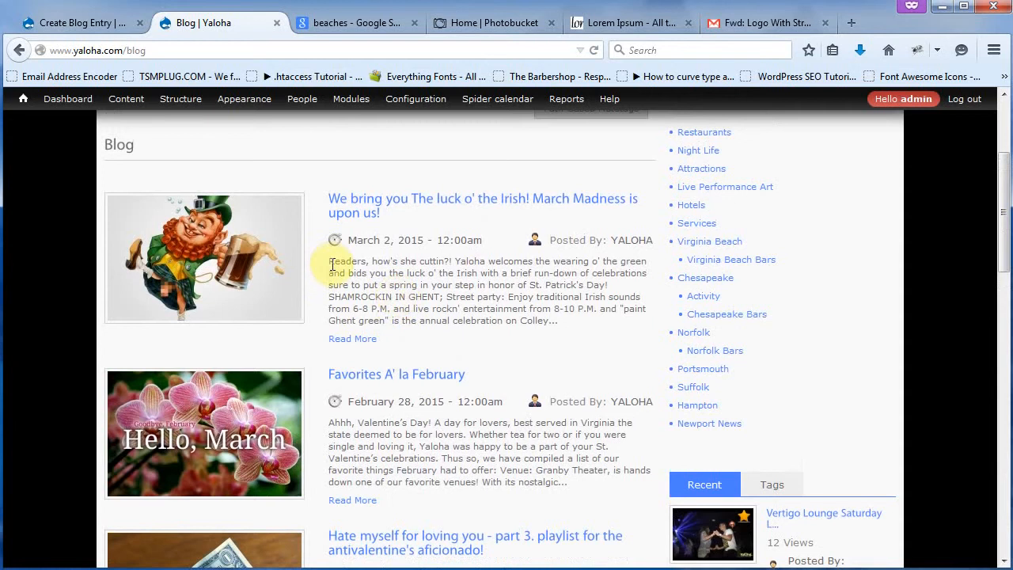
pyautogui.moveTo(328, 262); pyautogui.dragTo(581, 324)
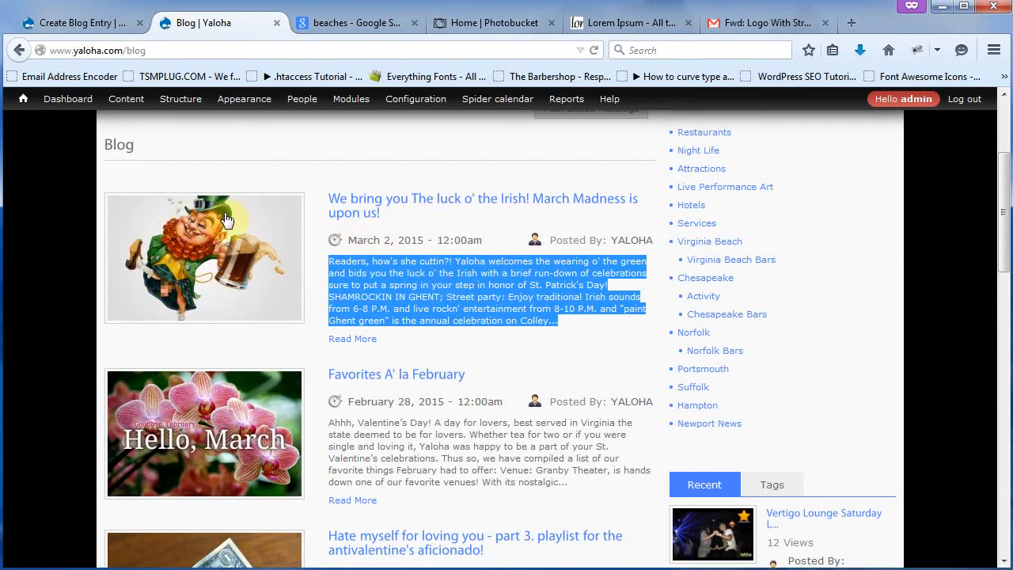
pyautogui.scroll(-9, 480, 298)
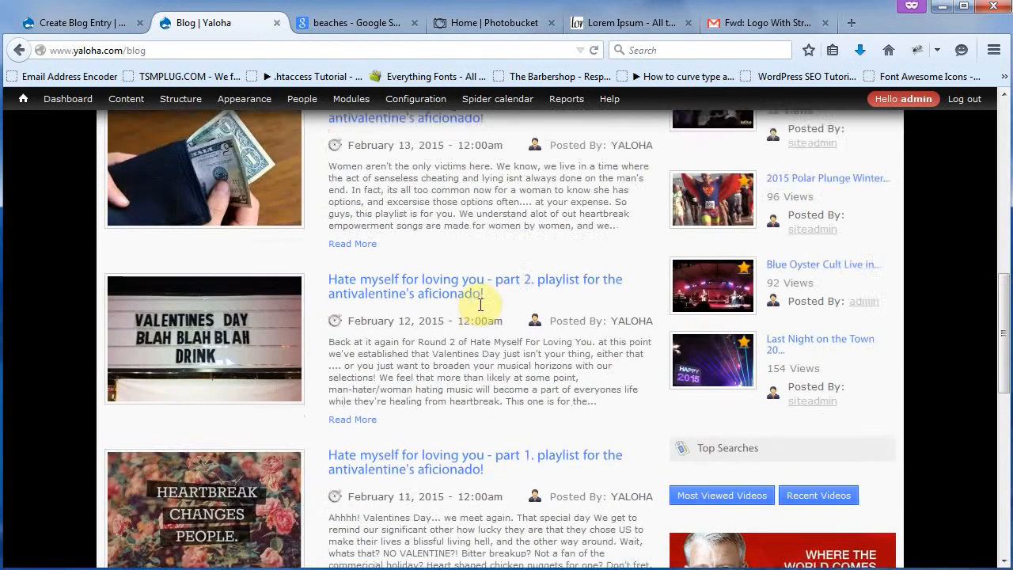
pyautogui.scroll(7, 475, 300)
pyautogui.scroll(3, 480, 308)
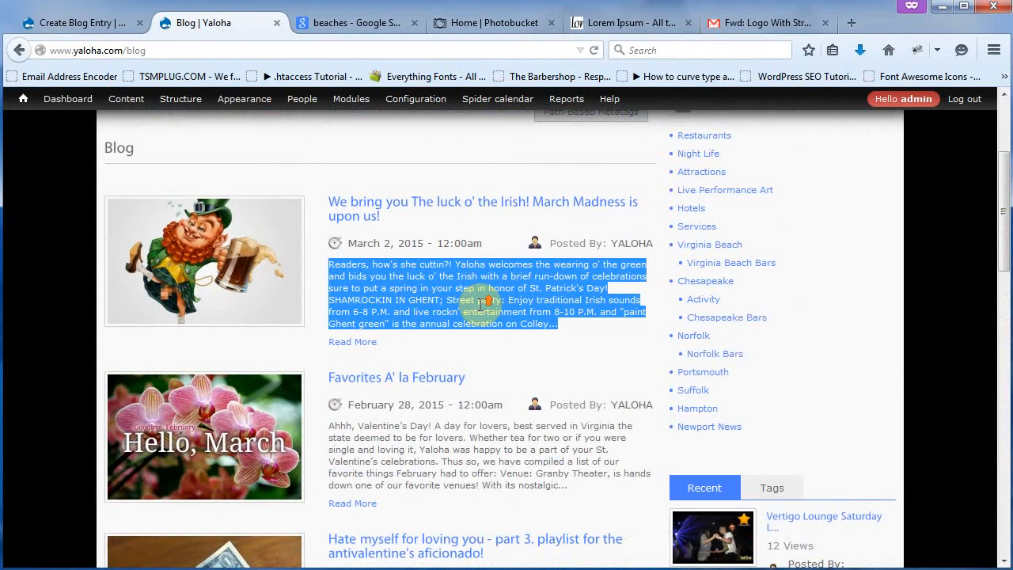
# Step: Copy the "What is Lorem Ipsum?" paragraph from the Lorem Ipsum page and return to the entry form's short description field
pyautogui.click(90, 22)
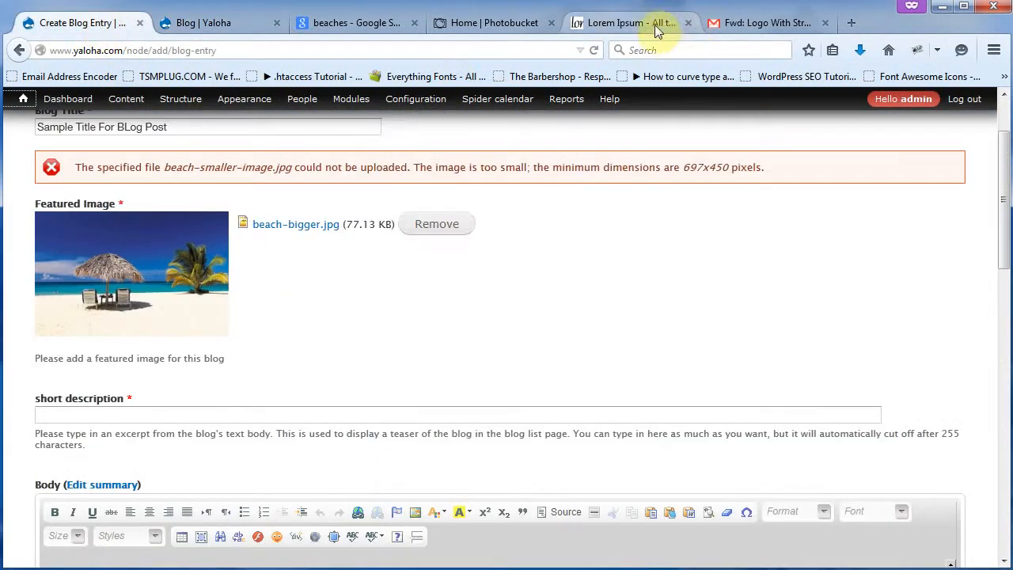
pyautogui.click(657, 23)
pyautogui.moveTo(220, 384); pyautogui.dragTo(363, 475)
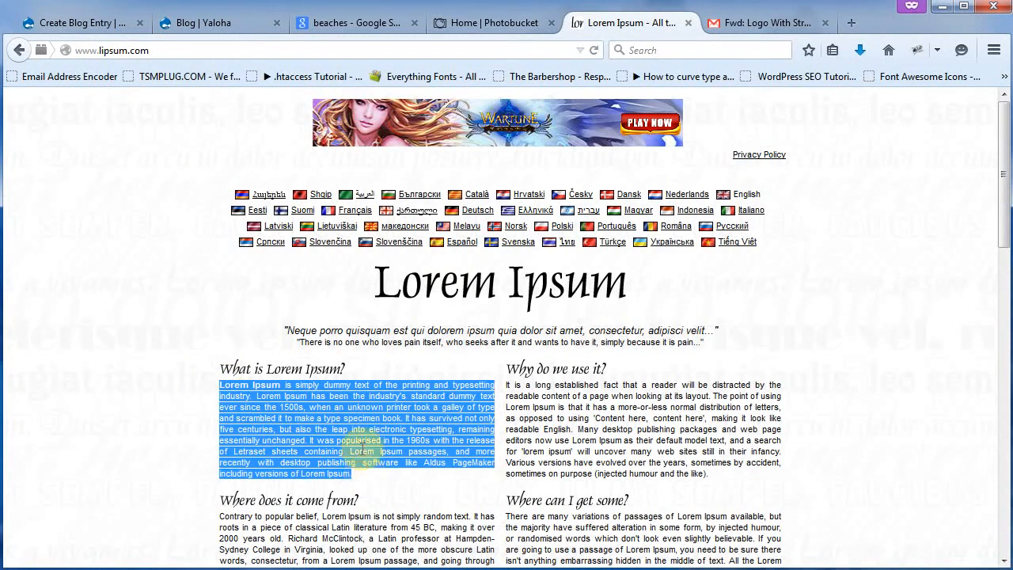
pyautogui.click(115, 24)
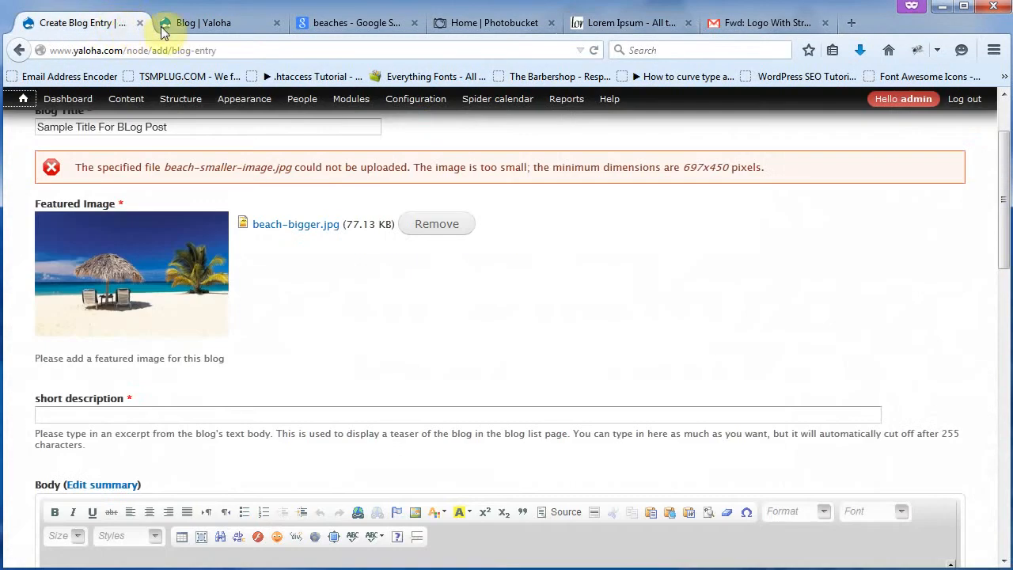
pyautogui.click(185, 418)
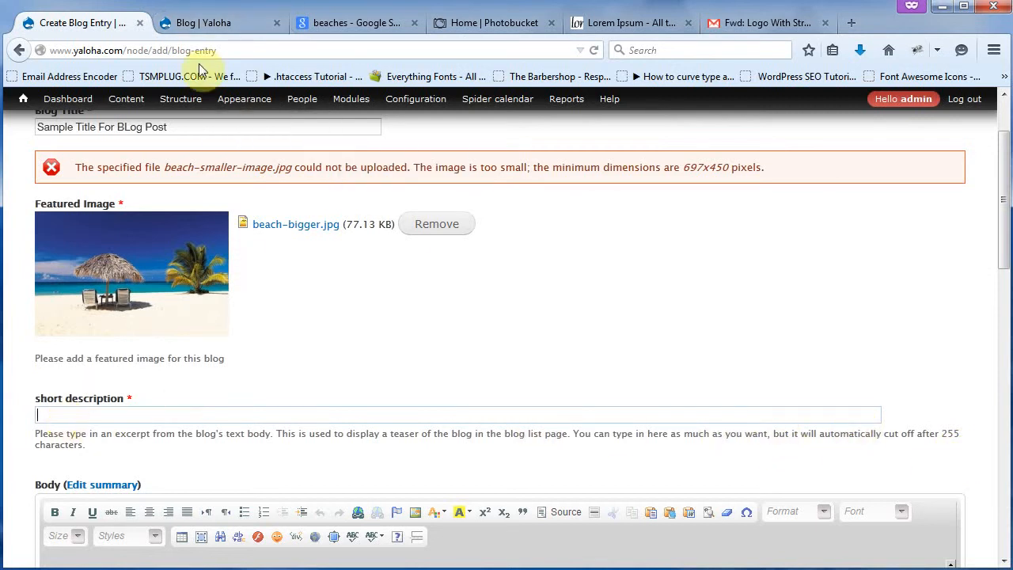
# Step: Go back to the blog list, compare the cut-off lengths of the post teasers and clear the text selection
pyautogui.click(212, 23)
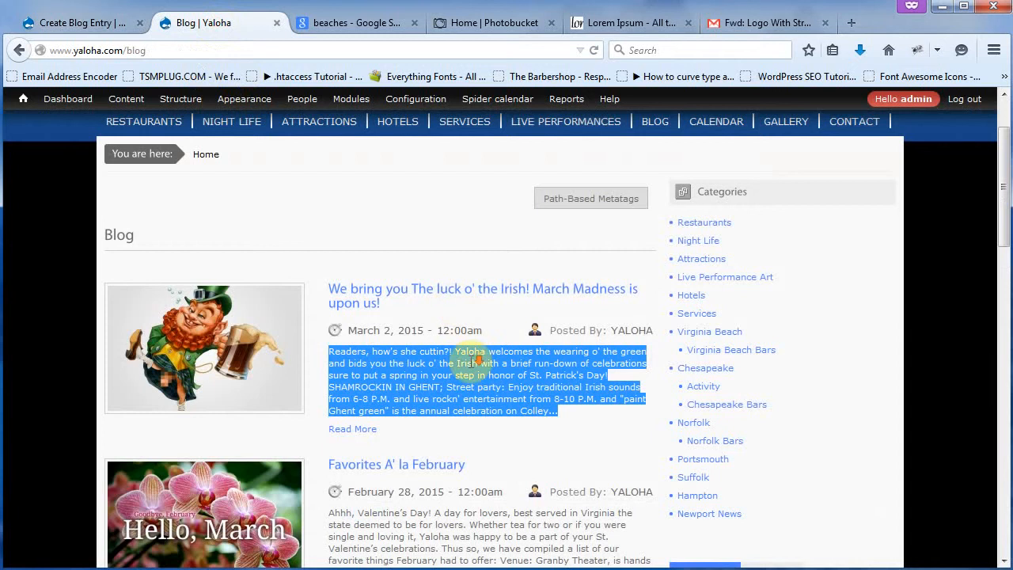
pyautogui.scroll(-3, 463, 332)
pyautogui.scroll(-5, 464, 357)
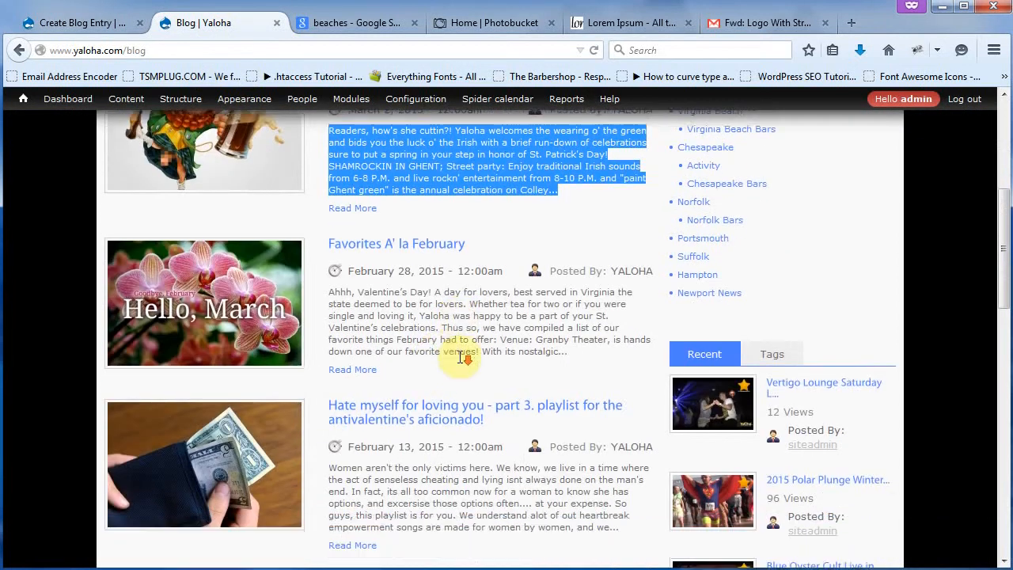
pyautogui.scroll(-3, 486, 357)
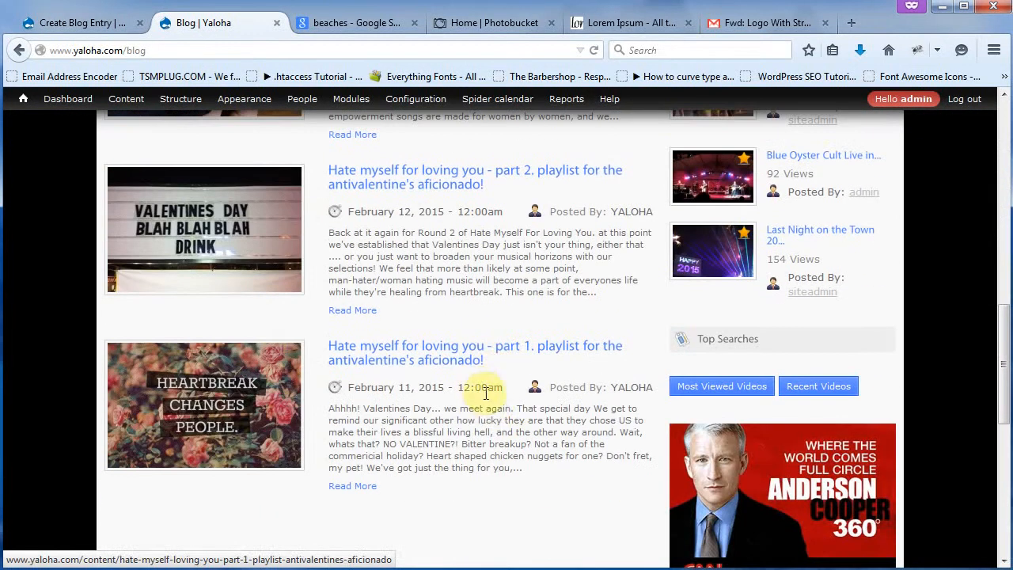
pyautogui.scroll(8, 507, 417)
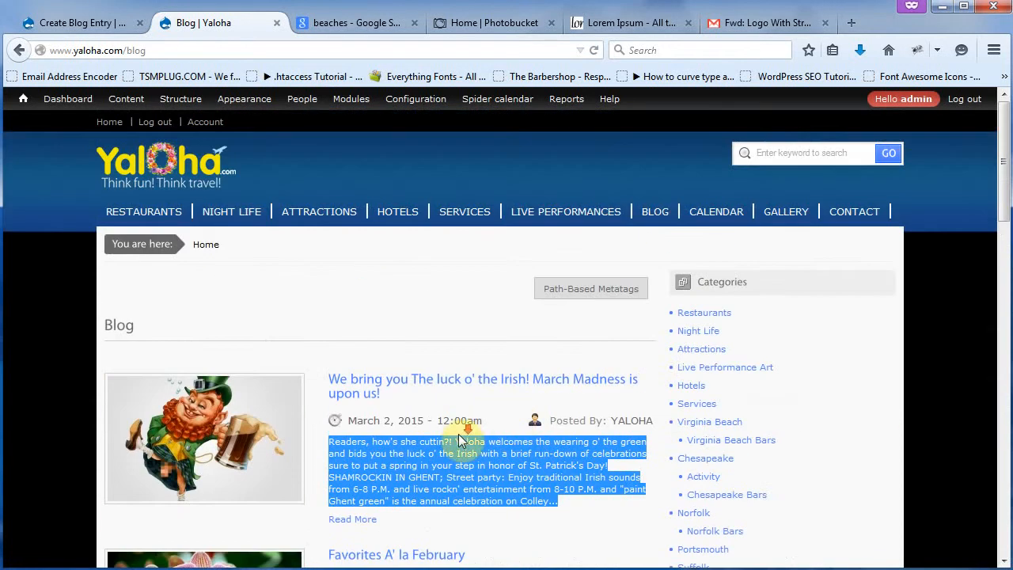
pyautogui.scroll(-2, 463, 428)
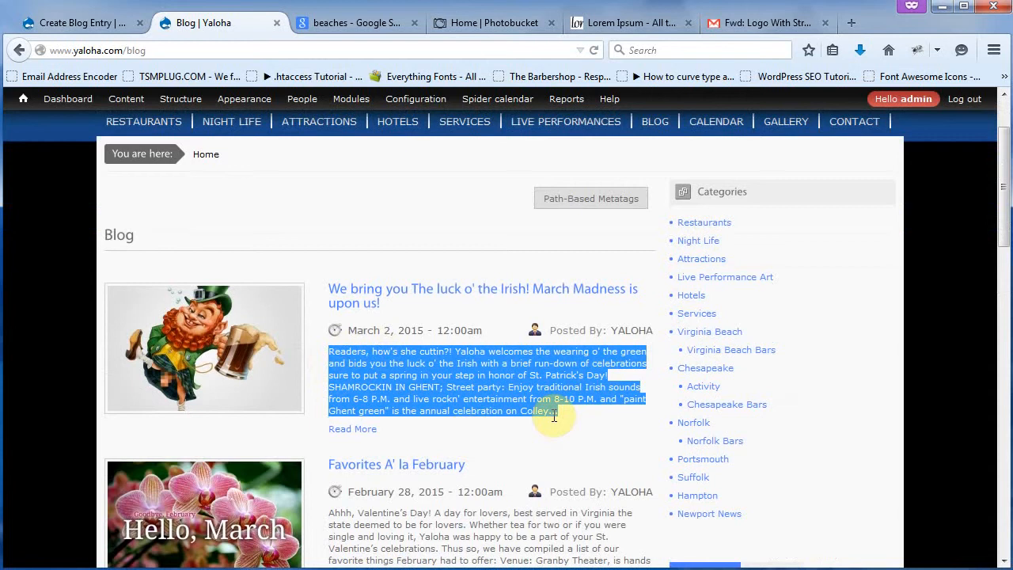
pyautogui.click(395, 434)
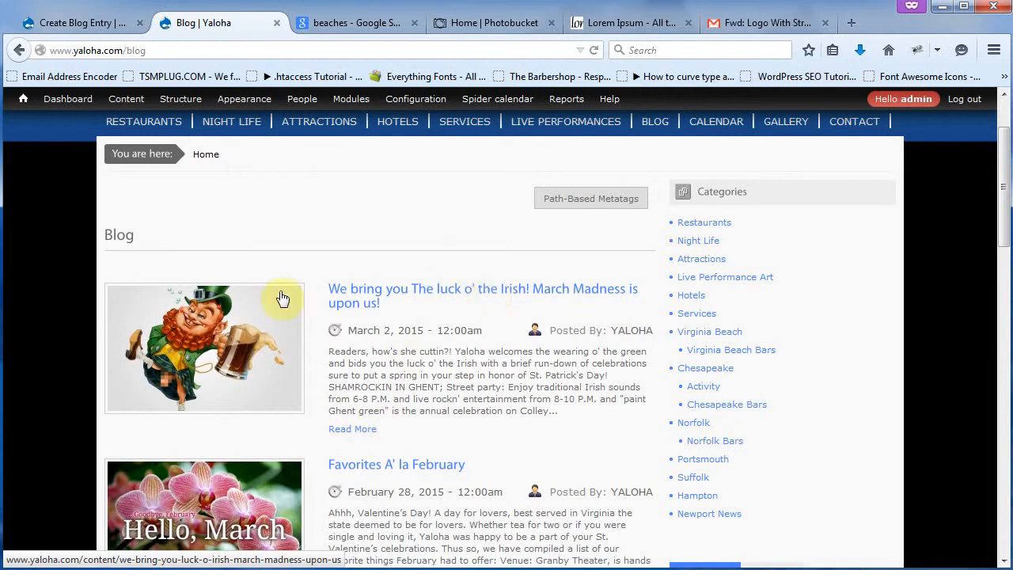
# Step: Open the full March Madness post, examine its image and body layout, and return to the blog list
pyautogui.click(363, 429)
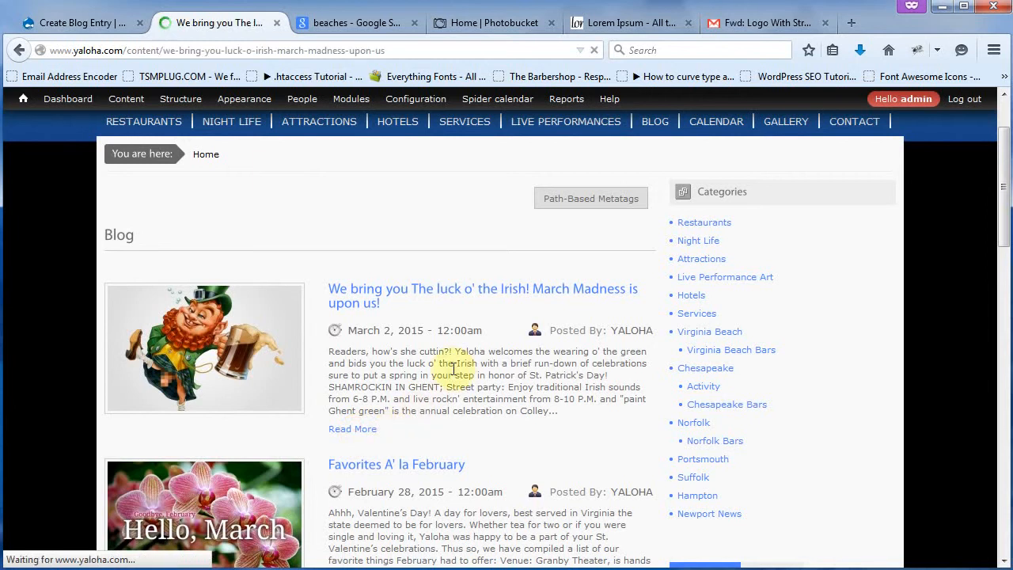
pyautogui.scroll(-4, 649, 313)
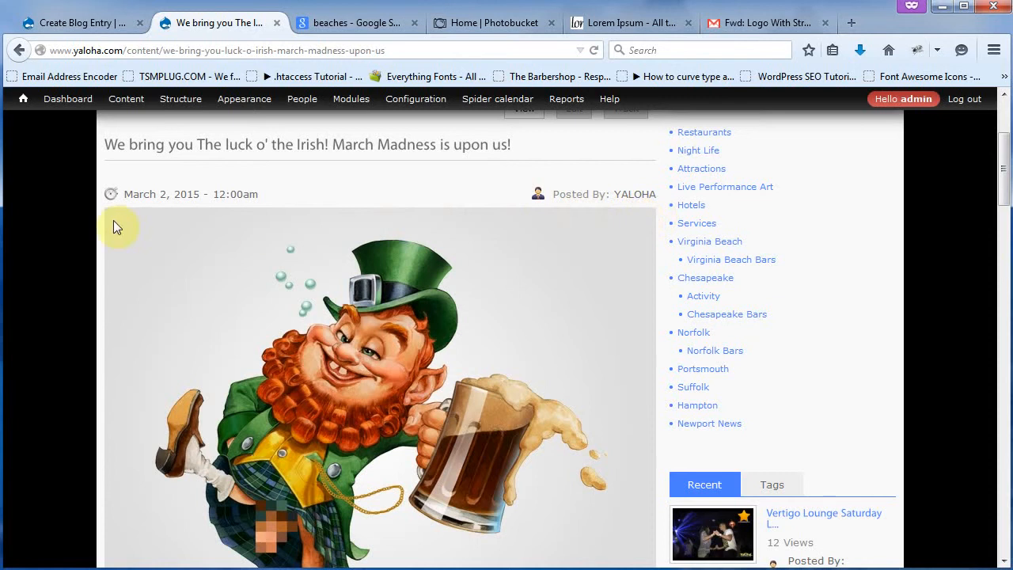
pyautogui.scroll(-10, 486, 247)
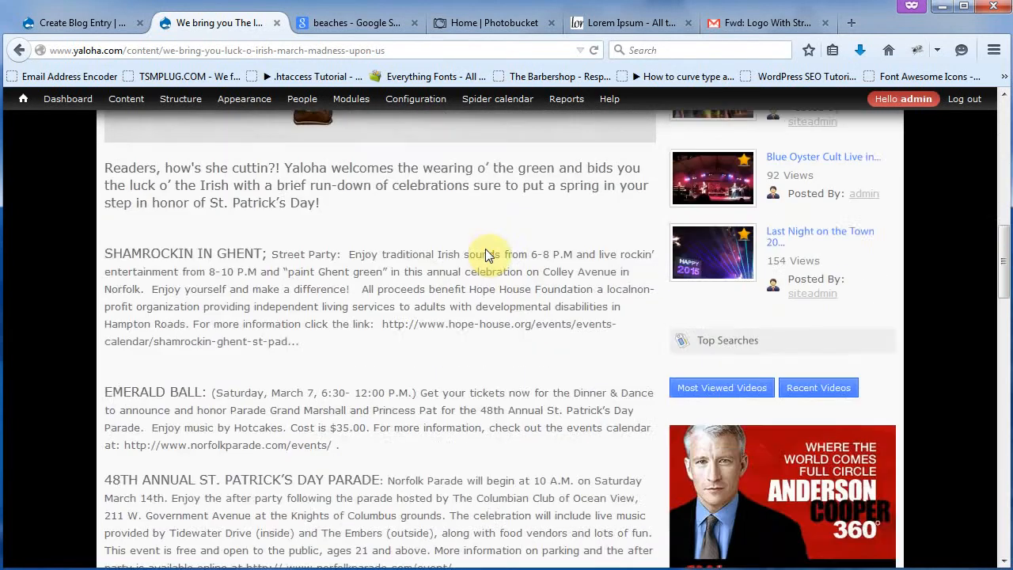
pyautogui.scroll(-7, 354, 281)
pyautogui.scroll(17, 407, 351)
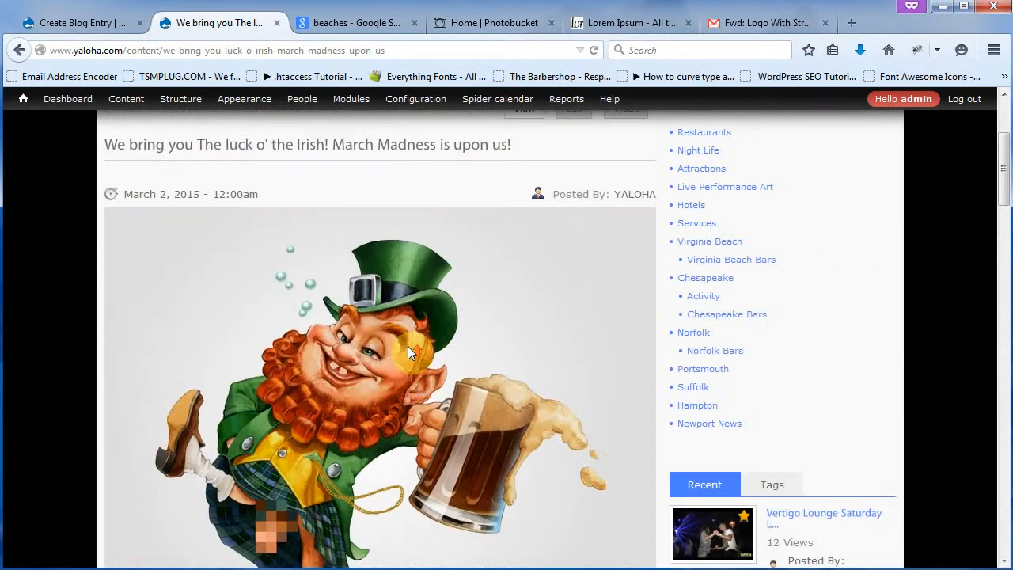
pyautogui.scroll(2, 459, 237)
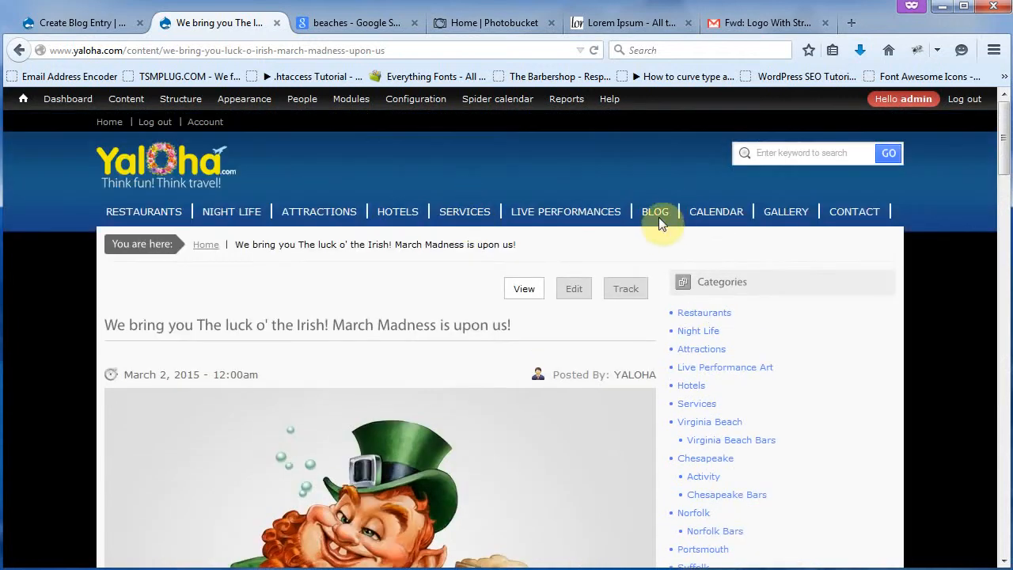
pyautogui.click(659, 214)
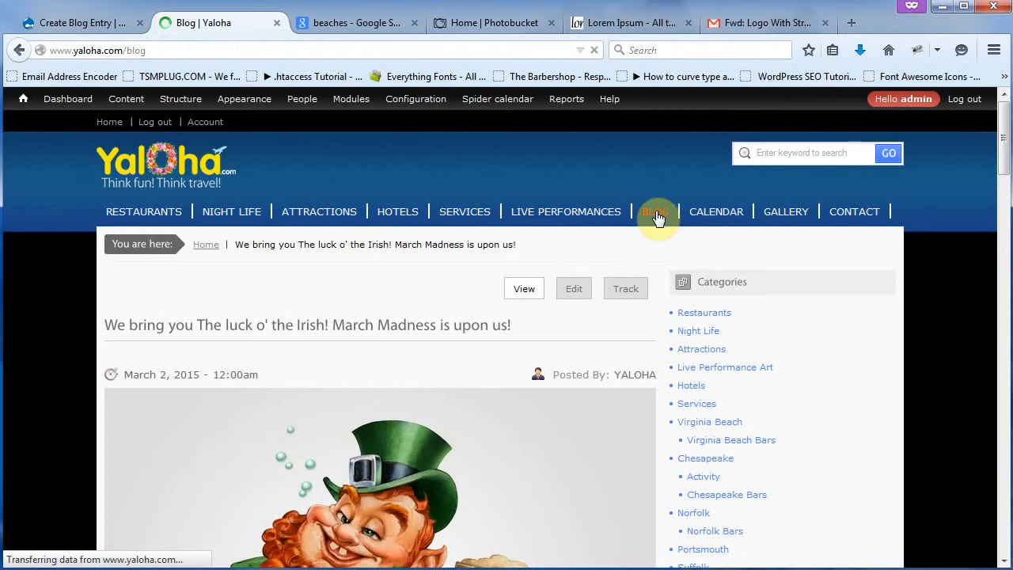
# Step: Open the "Favorites A' la February" post, examine its featured image, body and comment area, and return to the blog list
pyautogui.scroll(-5, 475, 289)
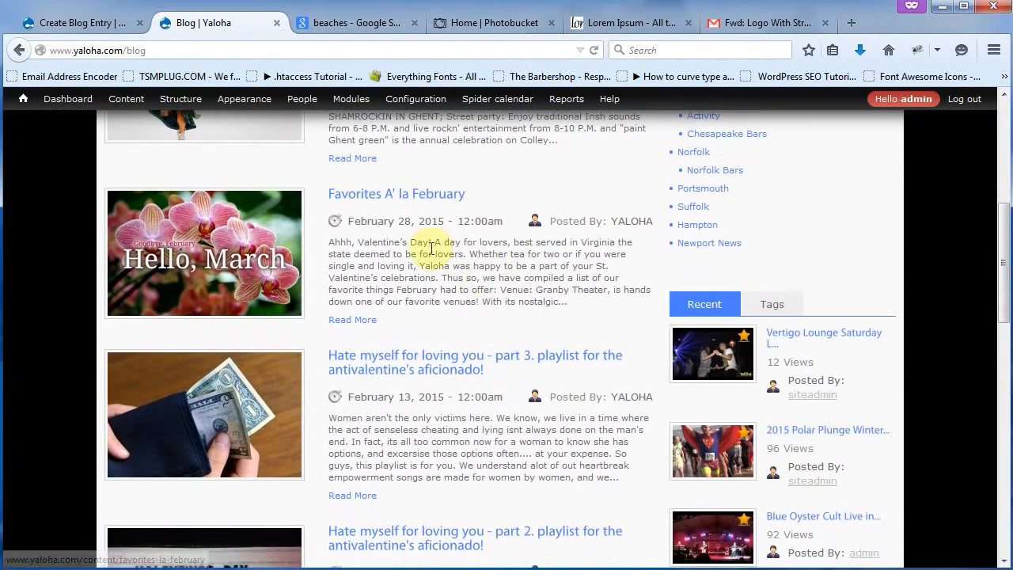
pyautogui.click(389, 198)
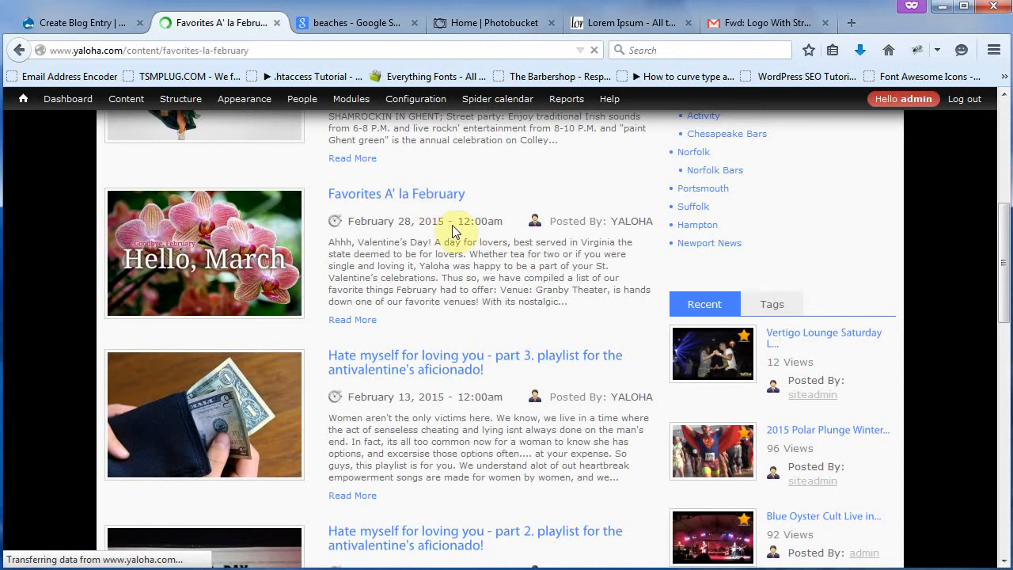
pyautogui.scroll(-3, 471, 226)
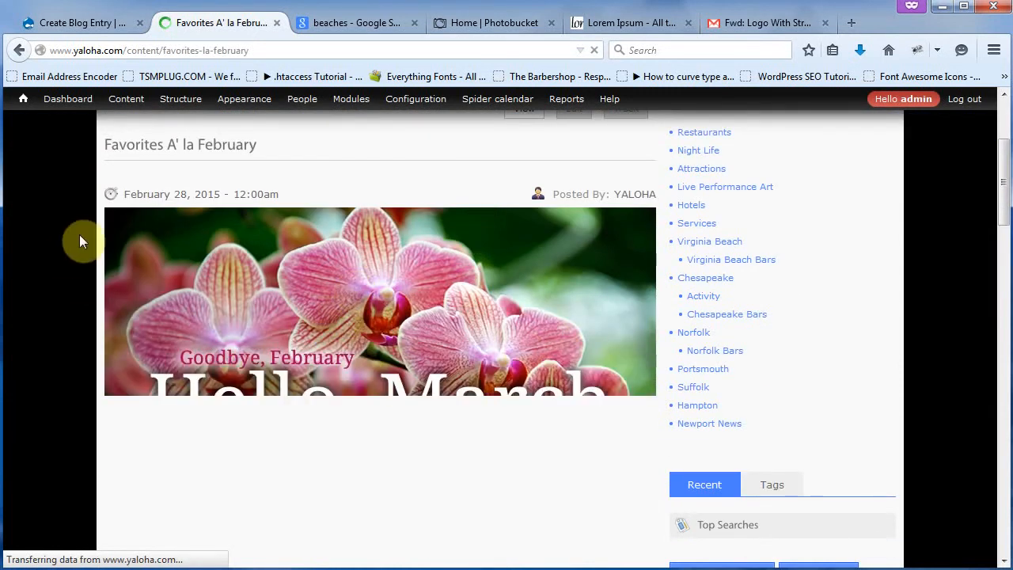
pyautogui.scroll(-3, 644, 314)
pyautogui.scroll(5, 643, 314)
pyautogui.scroll(1, 387, 319)
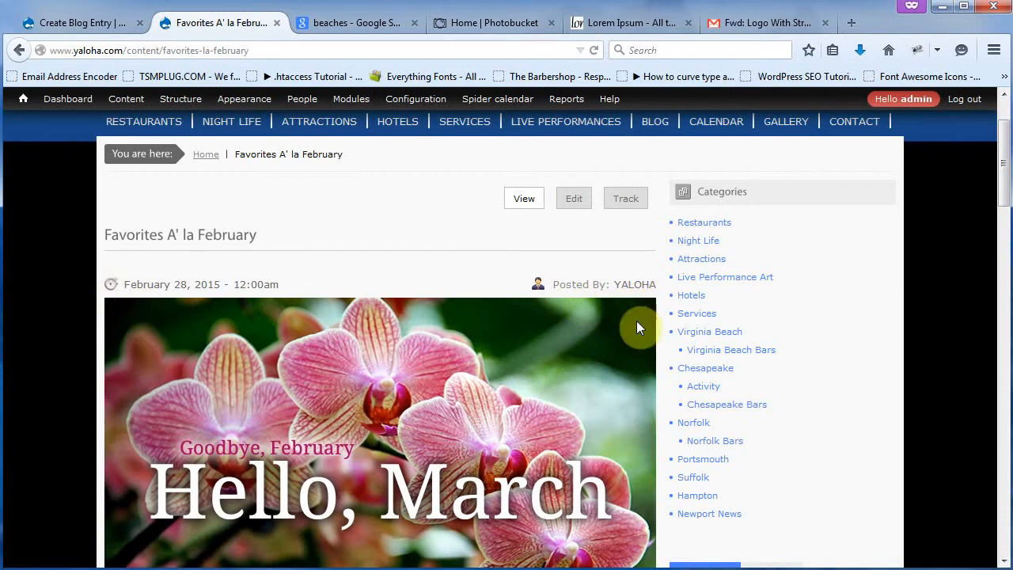
pyautogui.scroll(-5, 503, 339)
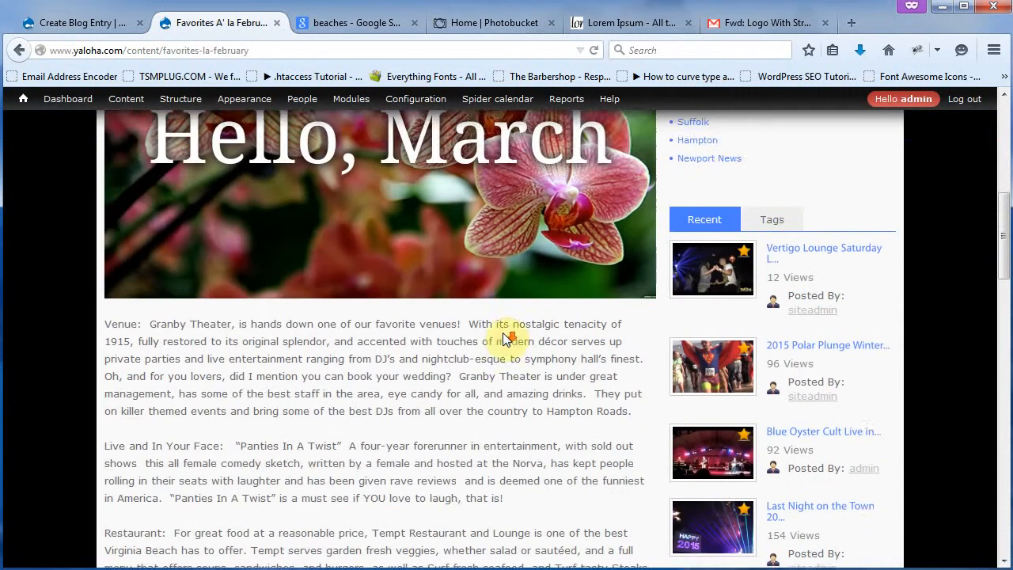
pyautogui.scroll(-9, 336, 356)
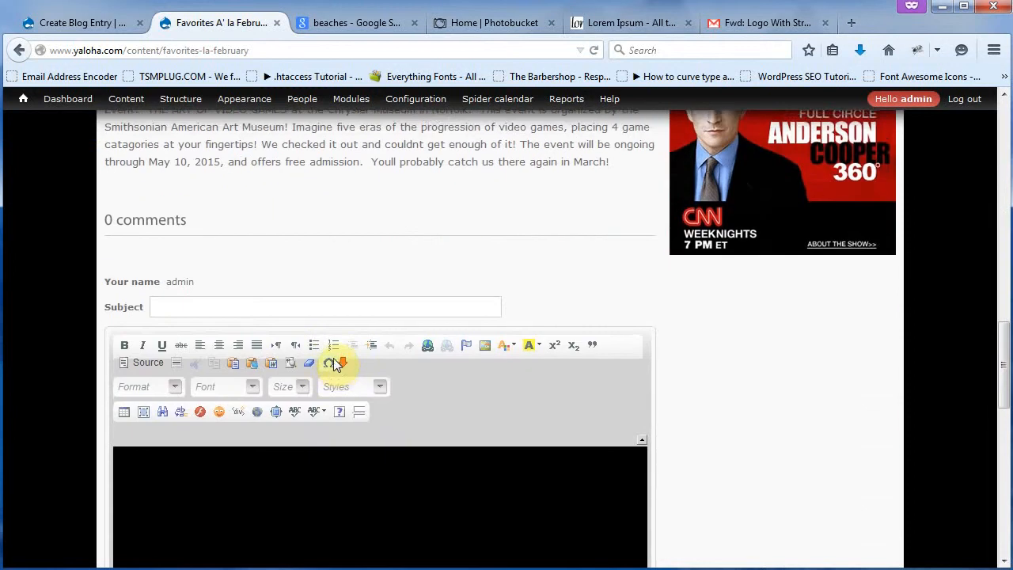
pyautogui.scroll(15, 336, 361)
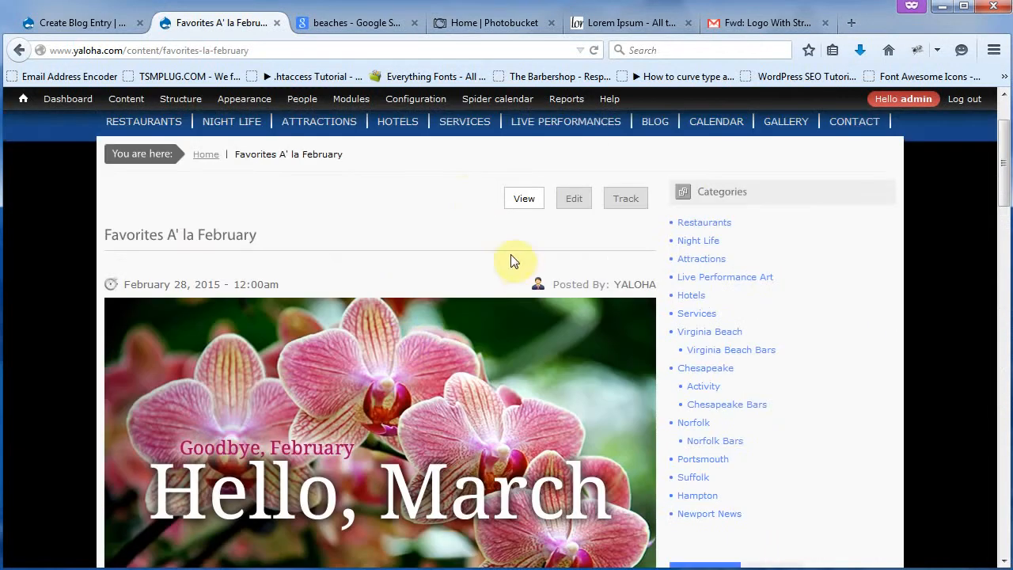
pyautogui.click(661, 123)
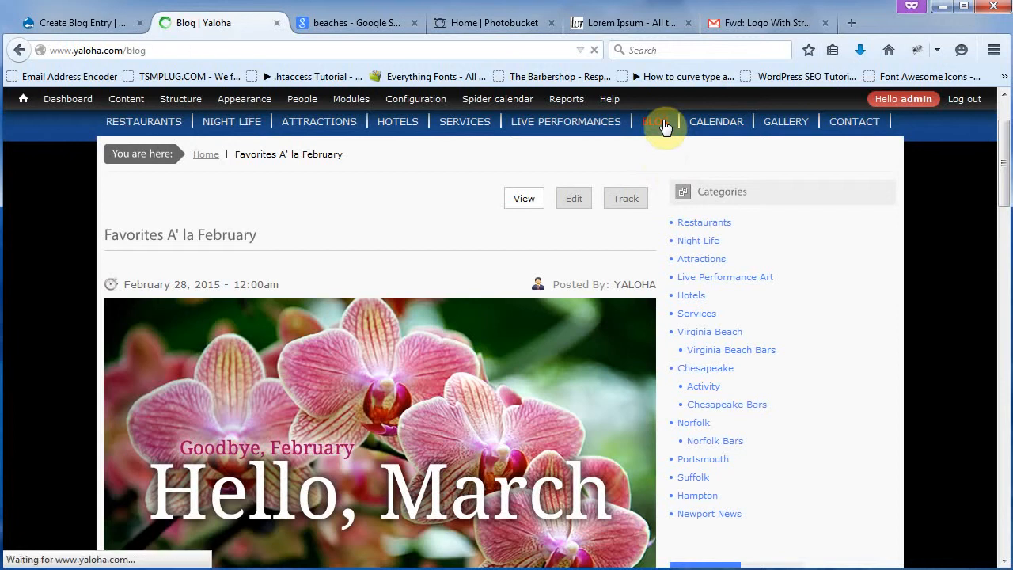
# Step: Open the "Hate myself for loving you - part 3" post, review its opening text and playlist, and return to the blog list
pyautogui.scroll(-5, 367, 317)
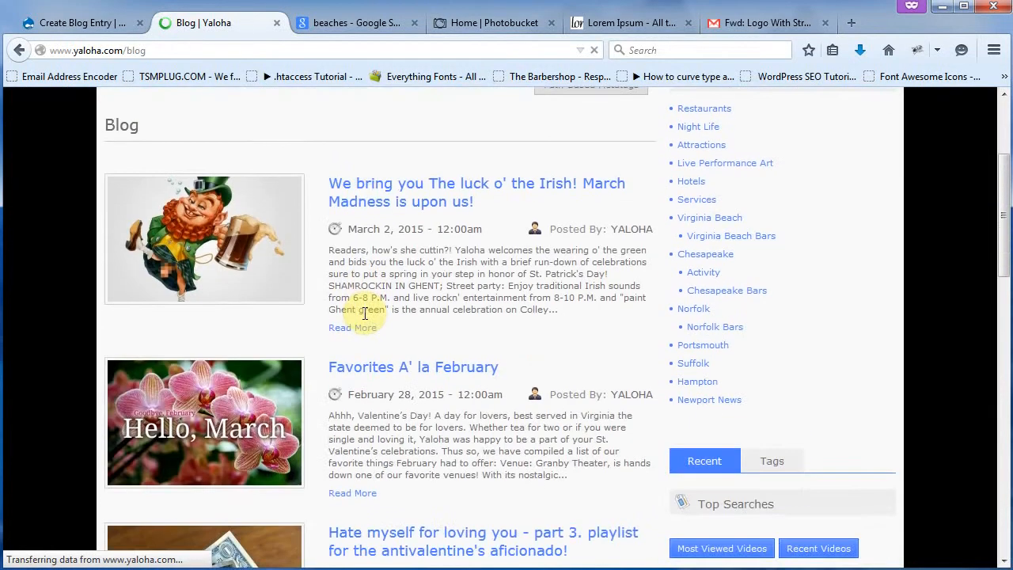
pyautogui.scroll(-3, 367, 316)
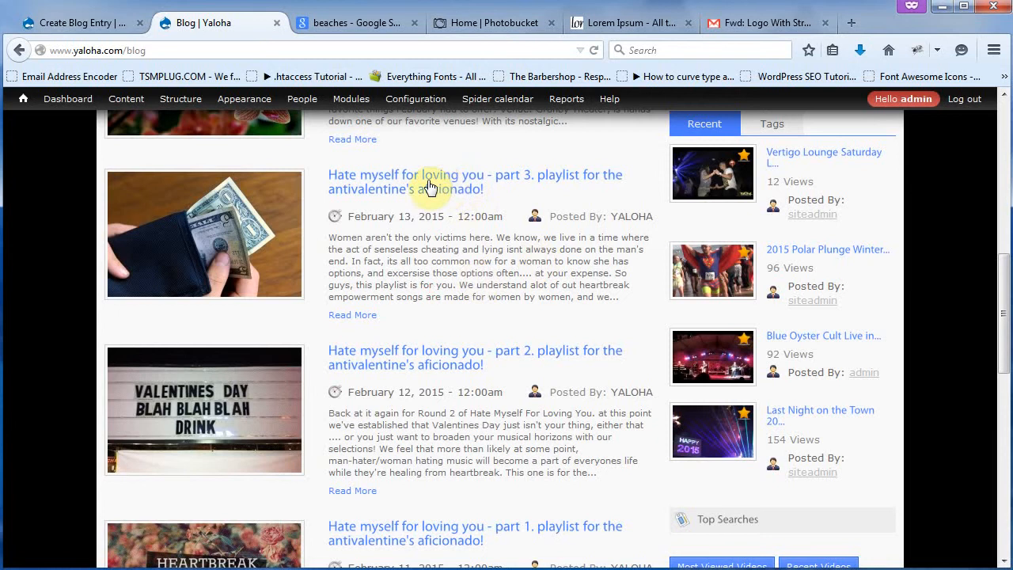
pyautogui.click(426, 180)
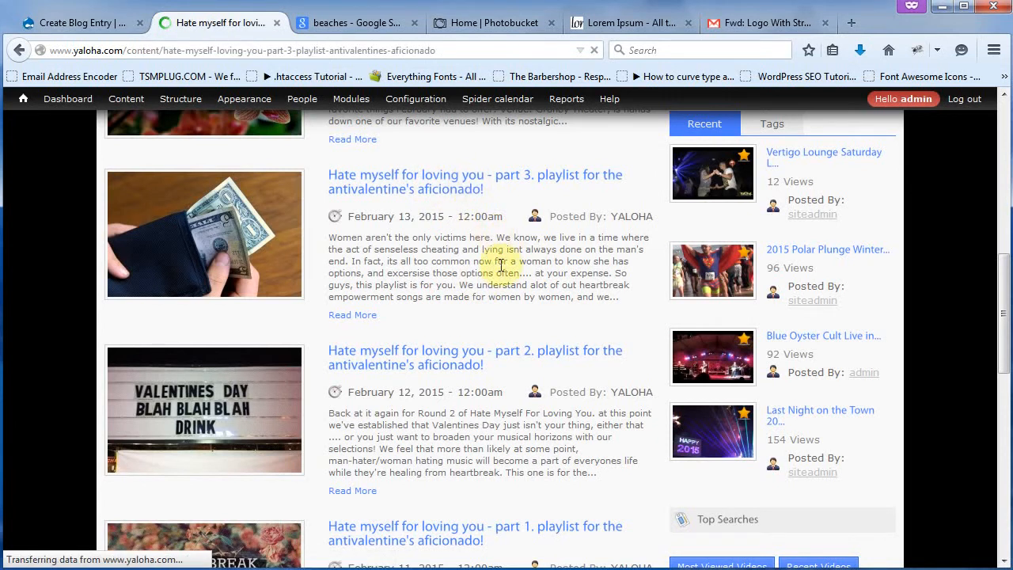
pyautogui.scroll(-4, 488, 311)
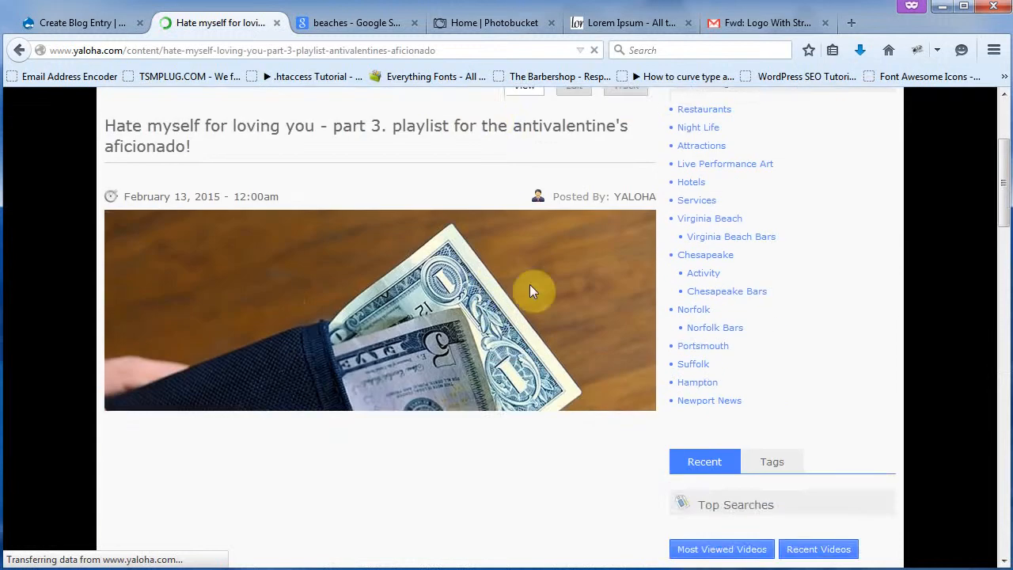
pyautogui.scroll(-5, 395, 249)
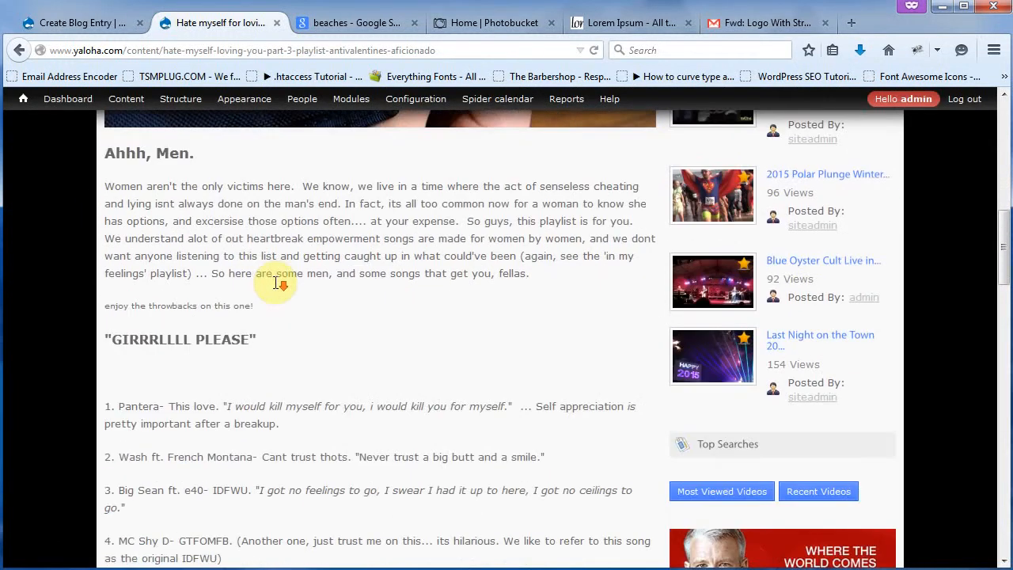
pyautogui.scroll(-10, 270, 293)
pyautogui.scroll(13, 274, 290)
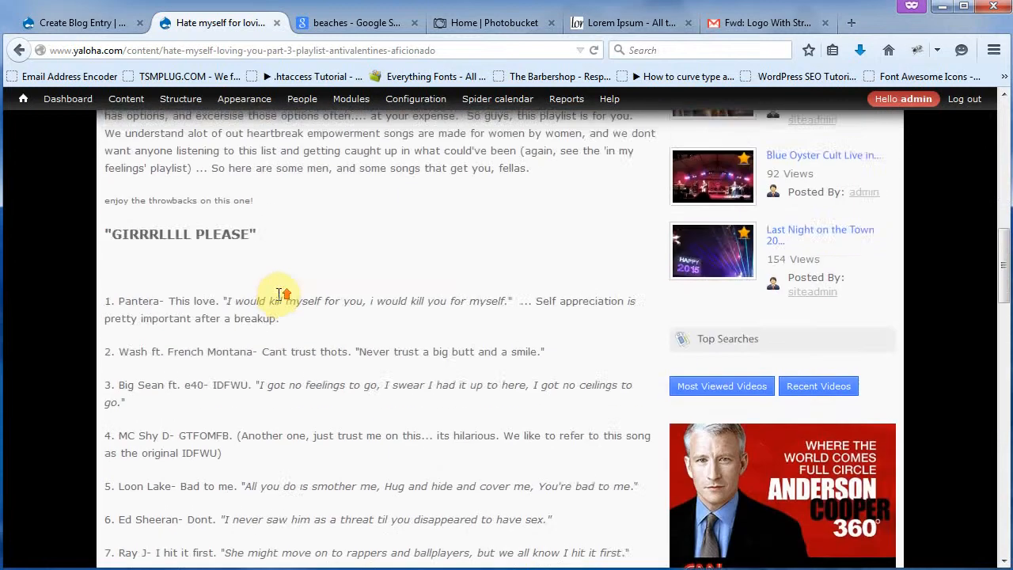
pyautogui.scroll(5, 279, 299)
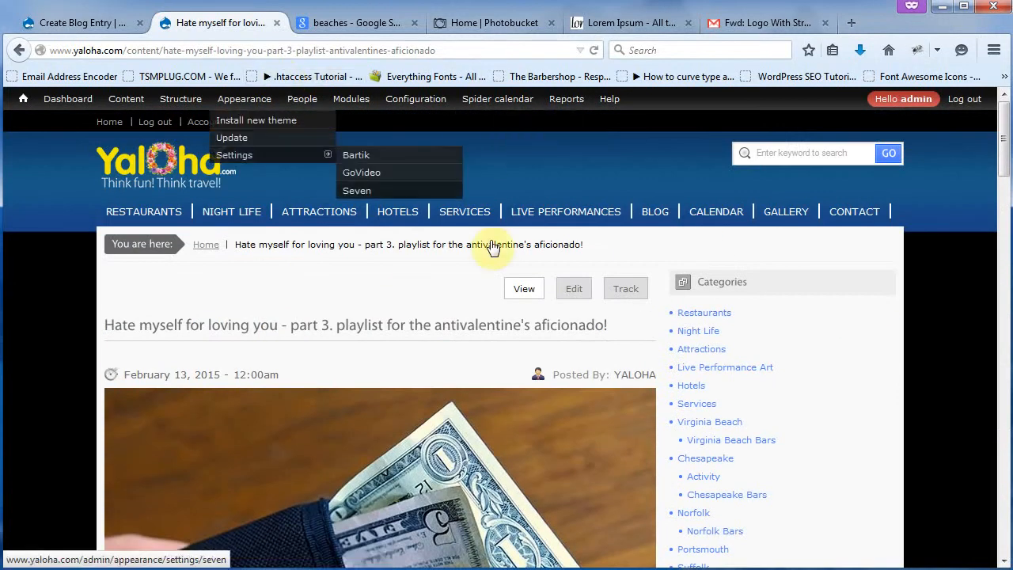
pyautogui.click(653, 211)
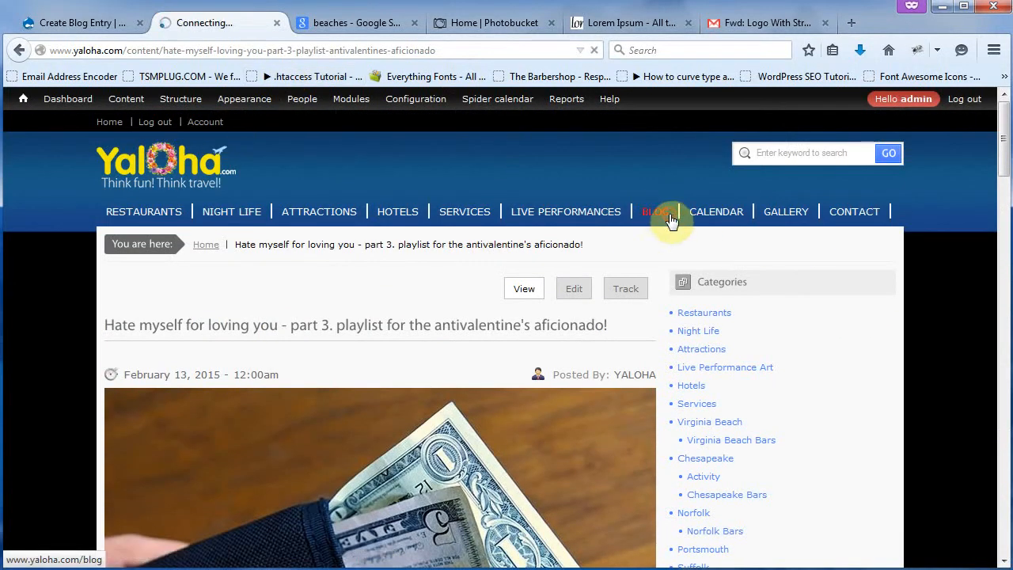
# Step: Return to the blog entry form and fill the short description with the copied "What is Lorem Ipsum?" paragraph
pyautogui.click(74, 26)
pyautogui.scroll(-2, 252, 270)
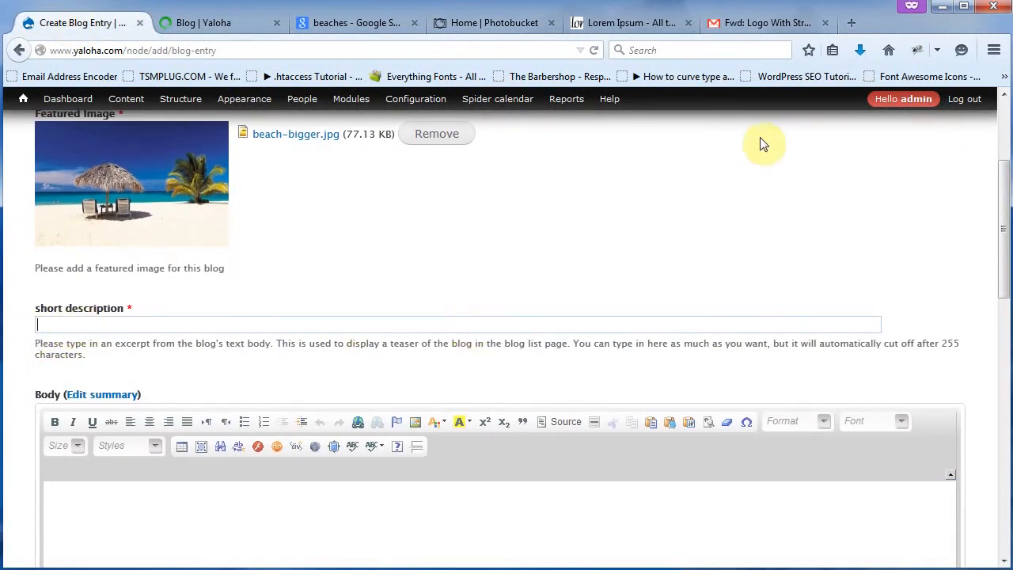
pyautogui.click(657, 27)
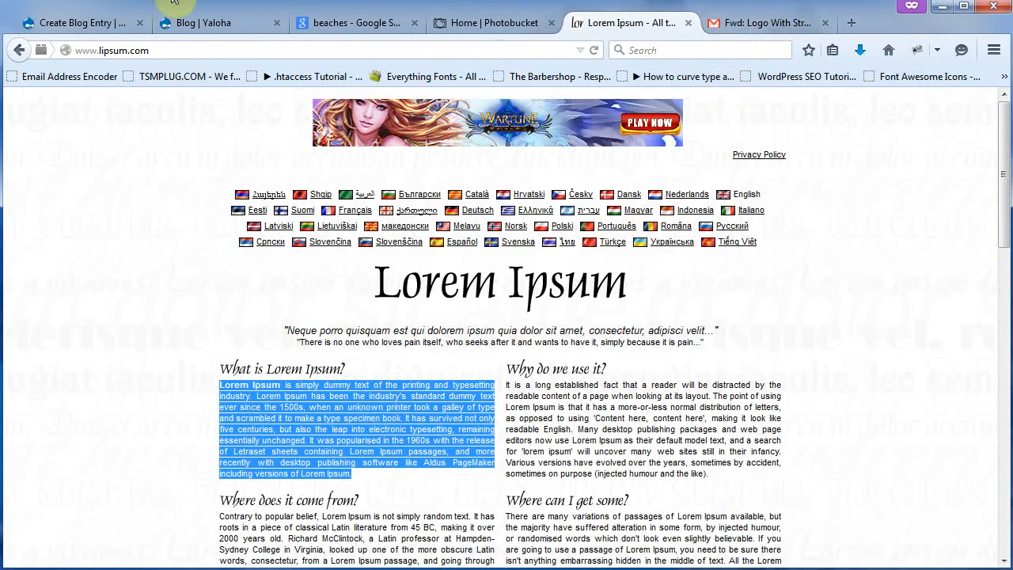
pyautogui.click(67, 22)
pyautogui.click(117, 325)
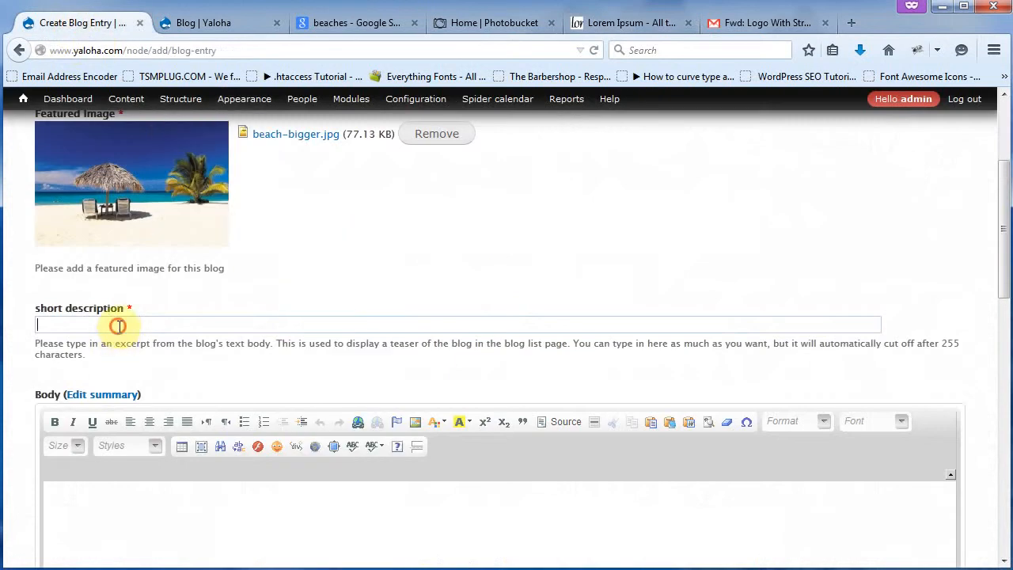
pyautogui.write("Lorem Ipsum is simply dummy text of the printing and typesetting industry. Lorem Ipsum has been the industry's standard dummy text ever since the 1500s, when an unknown printer took a galley of type and scrambled it to make a type specimen book. It has survived not only five centuries, but also the leap into electronic typesetting, remaining essentially unchanged. It was popularised in the 1960s w")
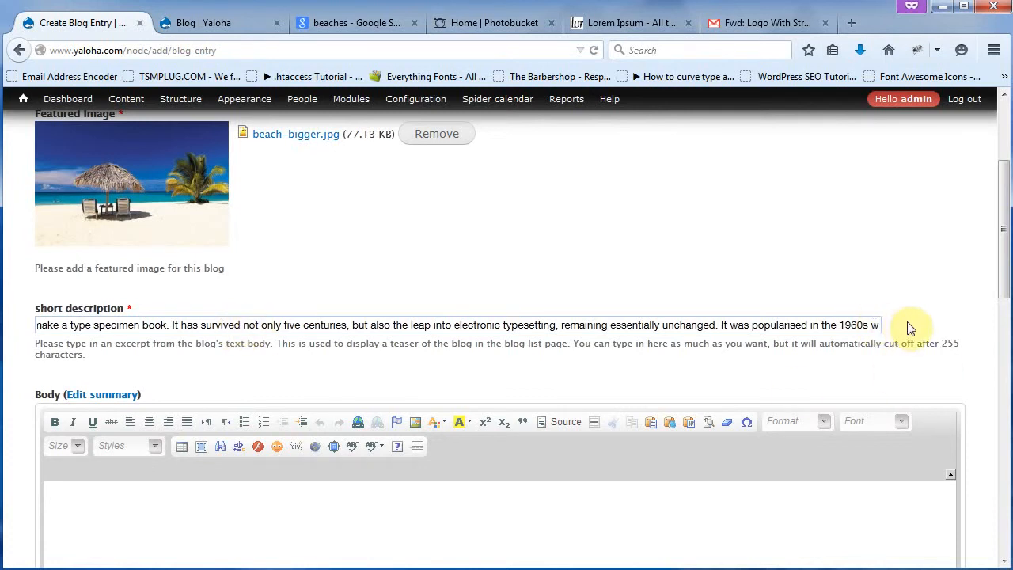
# Step: Trim the end of the short description back to "1960s" and finish it with ".."
pyautogui.press('BackSpace')
pyautogui.press('BackSpace')
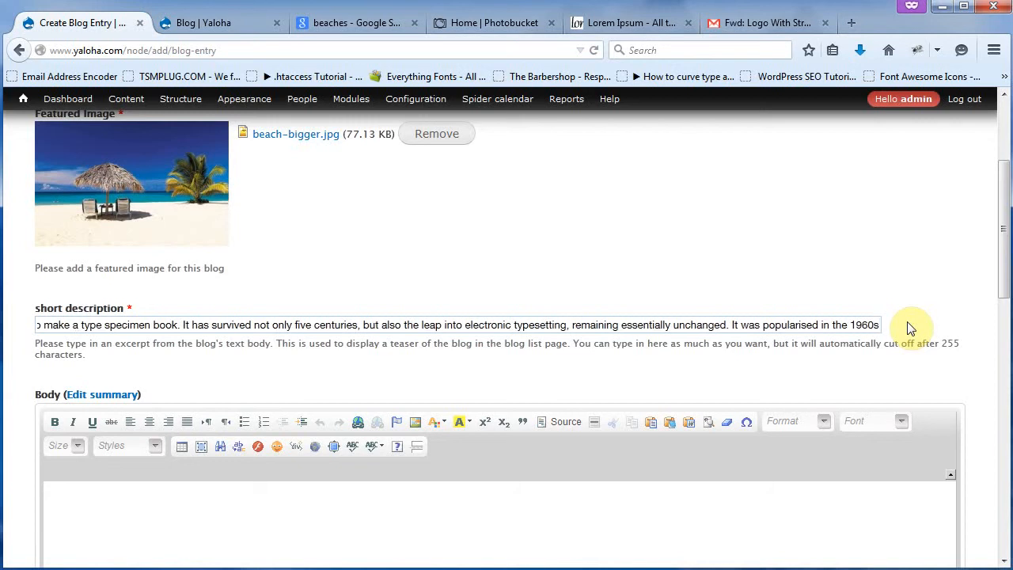
pyautogui.write('..')
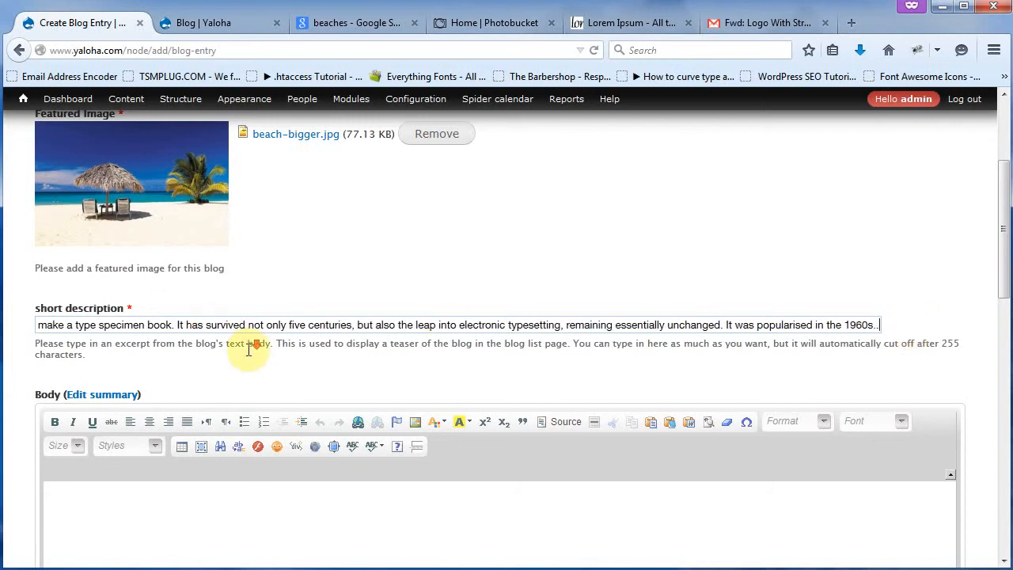
# Step: Set the text format of the blog entry's body to Full HTML
pyautogui.scroll(-4, 249, 350)
pyautogui.click(161, 335)
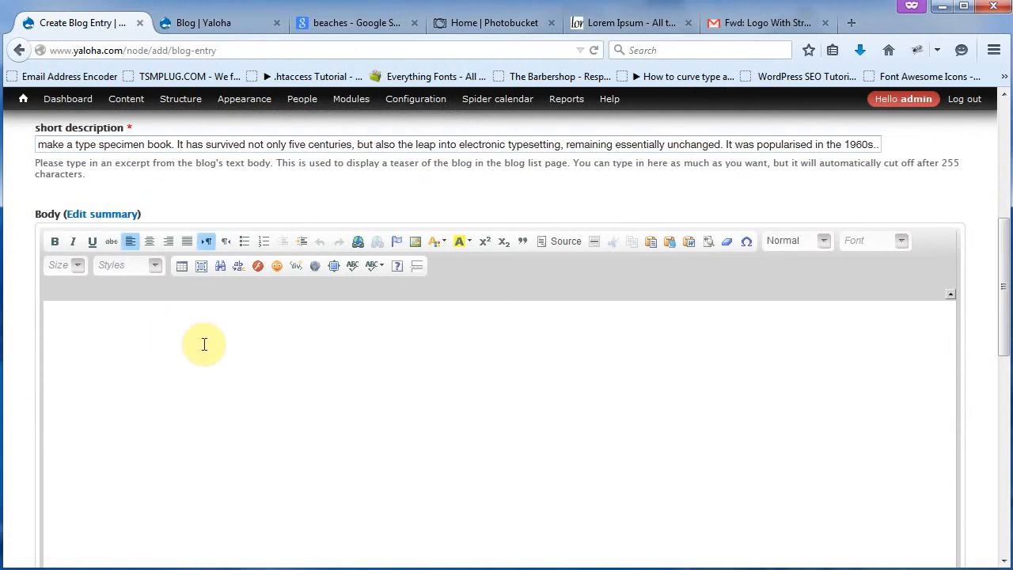
pyautogui.scroll(-3, 237, 382)
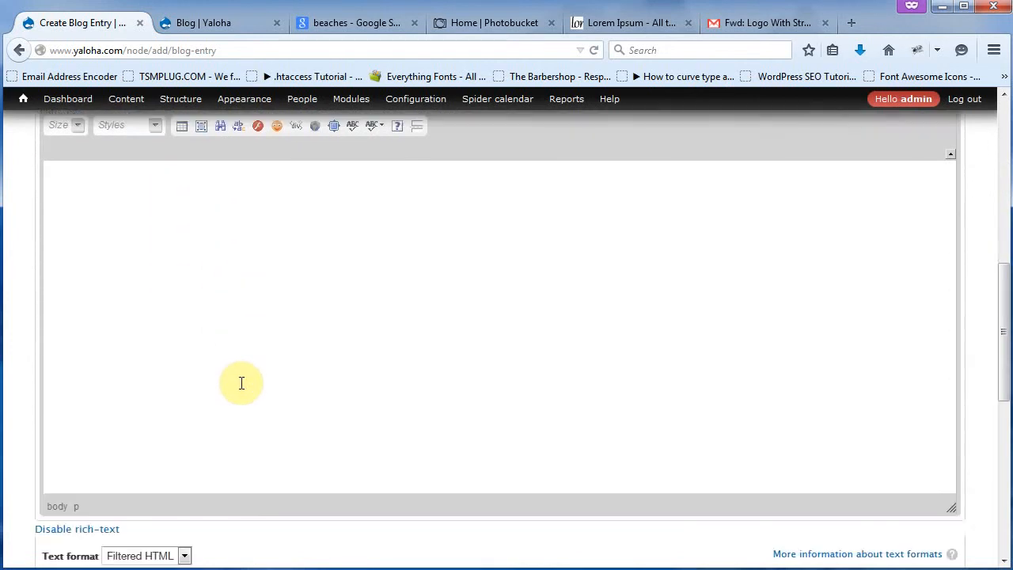
pyautogui.click(185, 517)
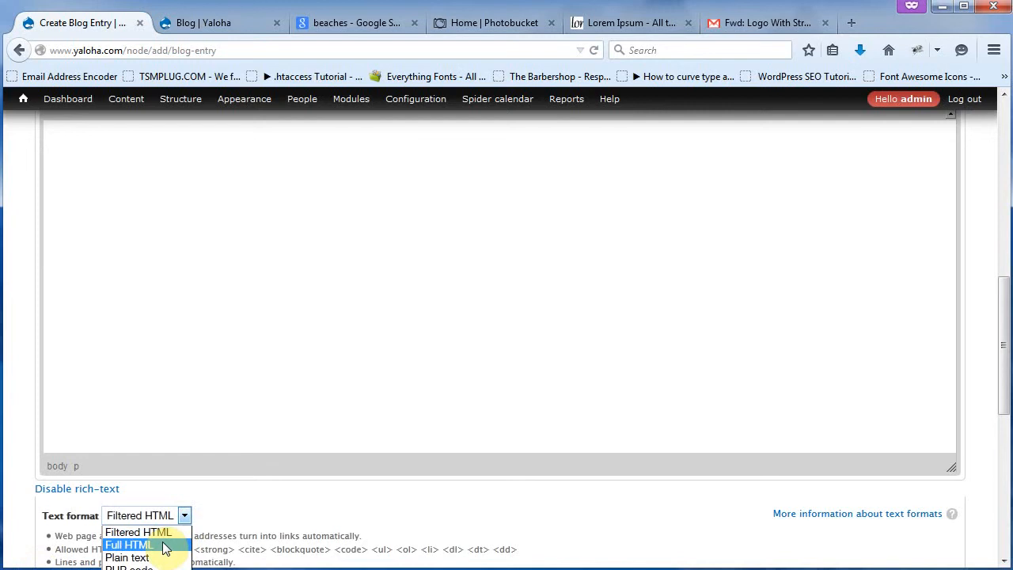
pyautogui.click(162, 548)
# Step: Fill the body with the copied "Lorem Ipsum is simply dummy text" paragraph twice, as two separate paragraphs
pyautogui.scroll(-3, 480, 346)
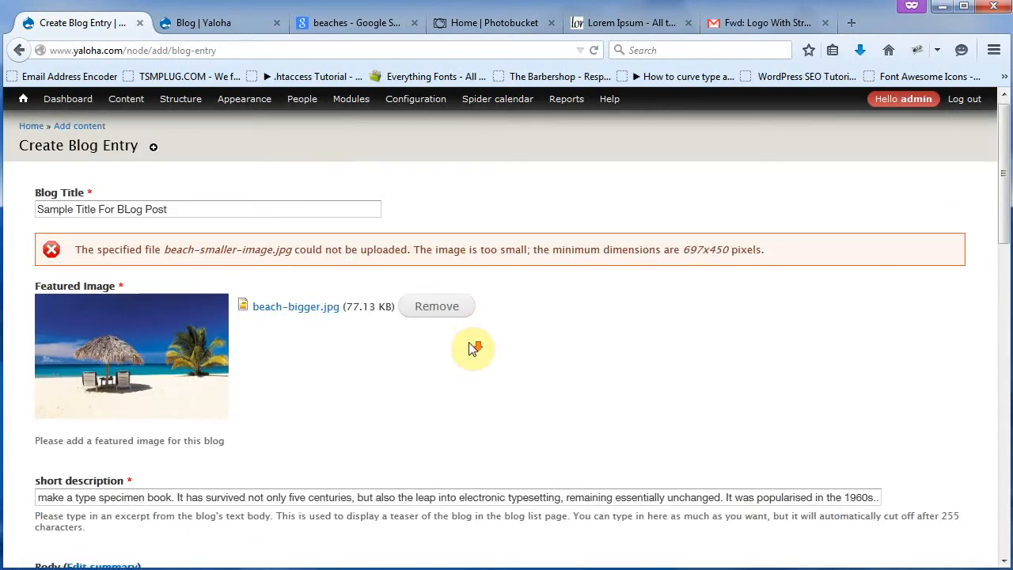
pyautogui.scroll(-3, 470, 346)
pyautogui.click(470, 346)
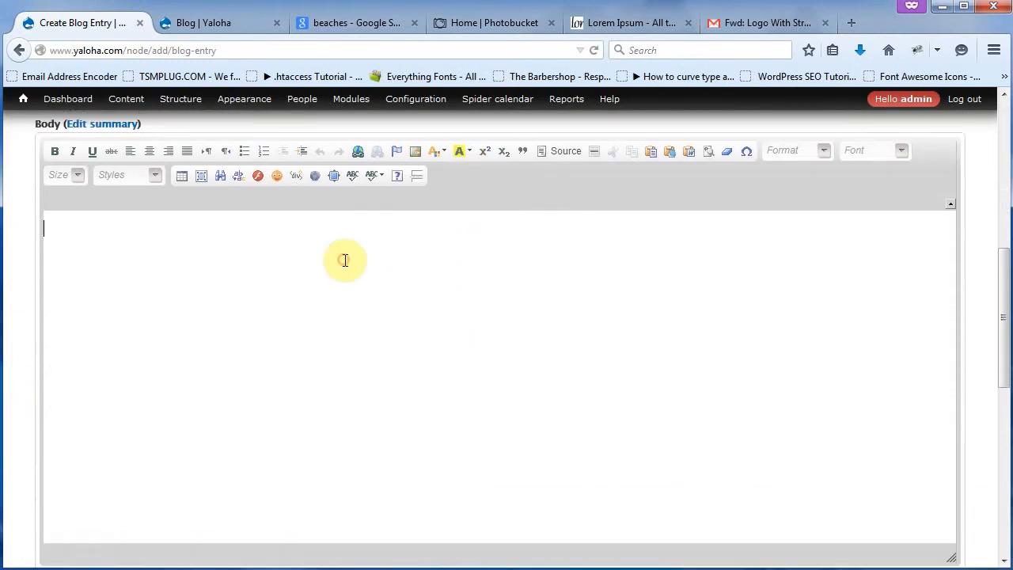
pyautogui.write("Lorem Ipsum is simply dummy text of the printing and typesetting industry. Lorem Ipsum has been the industry's standard dummy text ever since the 1500s, when an unknown printer took a galley of type and scrambled it to make a type specimen book. It has survived not only five centuries, but also the leap into electronic typesetting, remaining essentially unchanged. It was popularised in the 1960s with the release of Letraset sheets containing Lorem Ipsum passages, and more recently with desktop publishing software like Aldus PageMaker including versions of Lorem Ipsum.")
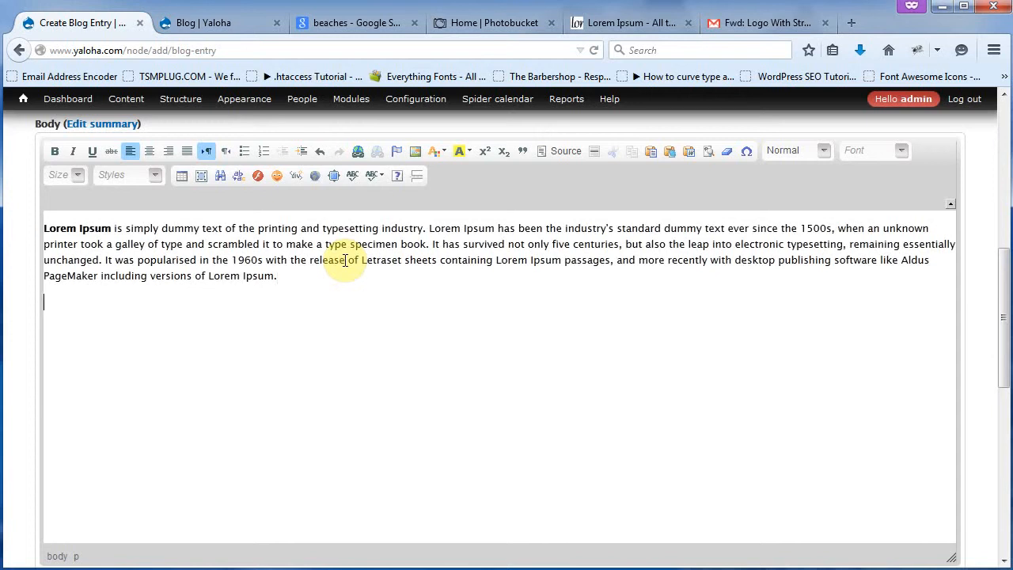
pyautogui.press('Return')
pyautogui.write("Lorem Ipsum is simply dummy text of the printing and typesetting industry. Lorem Ipsum has been the industry's standard dummy text ever since the 1500s, when an unknown printer took a galley of type and scrambled it to make a type specimen book. It has survived not only five centuries, but also the leap into electronic typesetting, remaining essentially unchanged. It was popularised in the 1960s with the release of Letraset sheets containing Lorem Ipsum passages, and more recently with desktop publishing software like Aldus PageMaker including versions of Lorem Ipsum.")
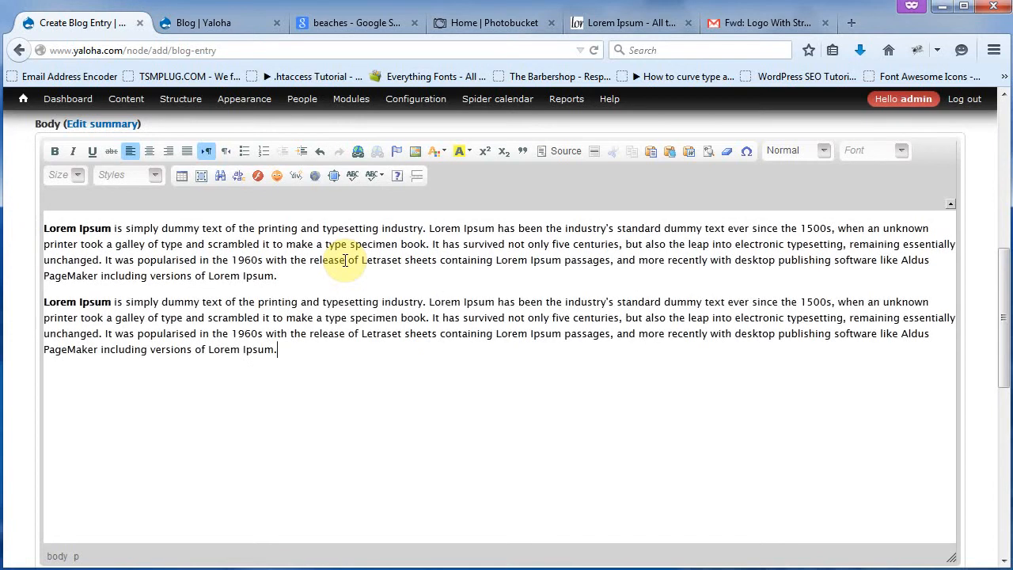
# Step: Add the copied "Lorem Ipsum is simply dummy text" paragraph to the end of the body as a third separate paragraph
pyautogui.press('Return')
pyautogui.write("Lorem Ipsum is simply dummy text of the printing and typesetting industry. Lorem Ipsum has been the industry's standard dummy text ever since the 1500s, when an unknown printer took a galley of type and scrambled it to make a type specimen book. It has survived not only five centuries, but also the leap into electronic typesetting, remaining essentially unchanged. It was popularised in the 1960s with the release of Letraset sheets containing Lorem Ipsum passages, and more recently with desktop publishing software like Aldus PageMaker including versions of Lorem Ipsum.")
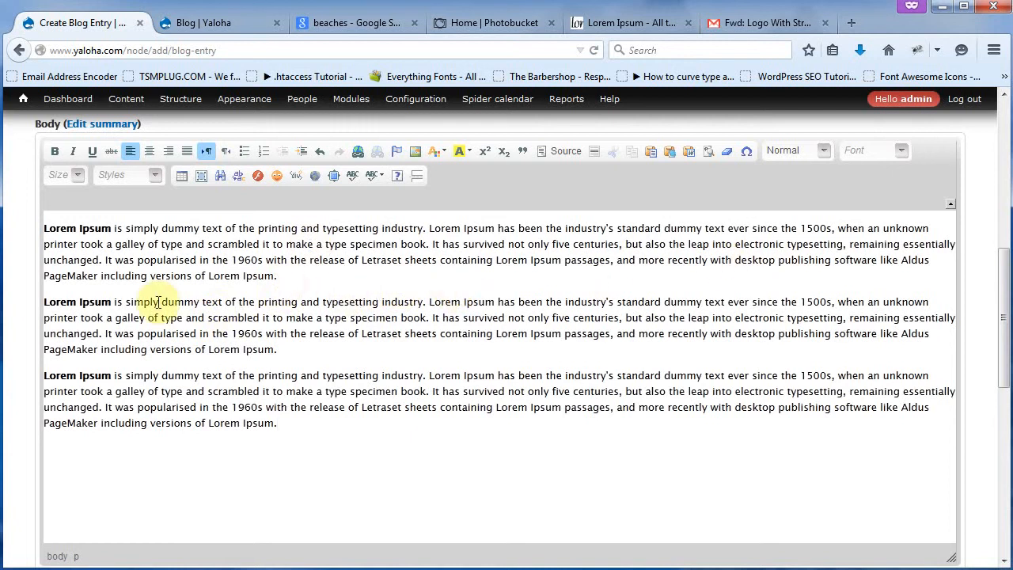
pyautogui.click(163, 436)
# Step: Set the blog entry's author to YALOHA in its authoring information
pyautogui.scroll(-3, 168, 436)
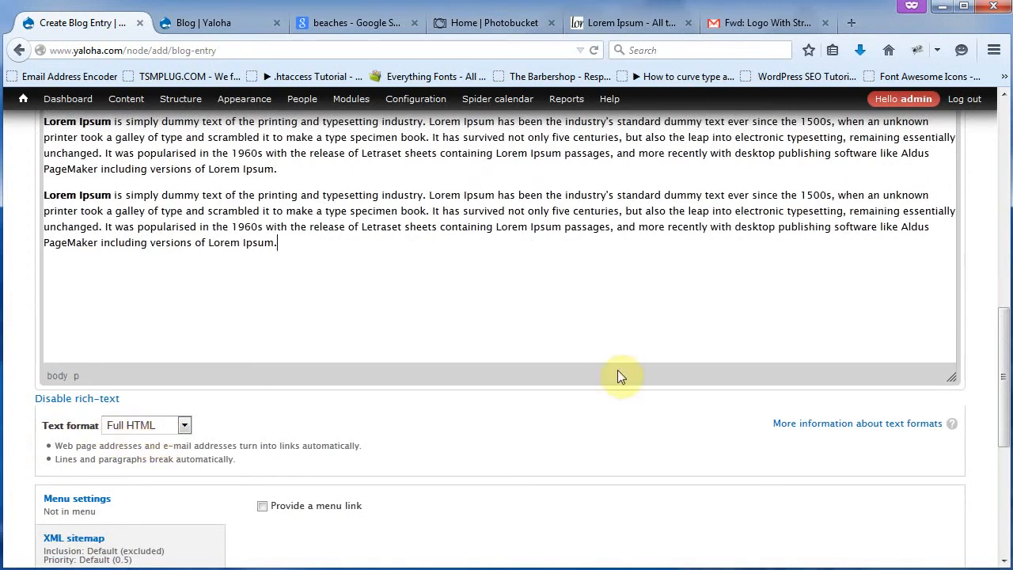
pyautogui.scroll(-2, 344, 335)
pyautogui.scroll(4, 243, 378)
pyautogui.scroll(-6, 238, 386)
pyautogui.scroll(-1, 230, 392)
pyautogui.click(99, 415)
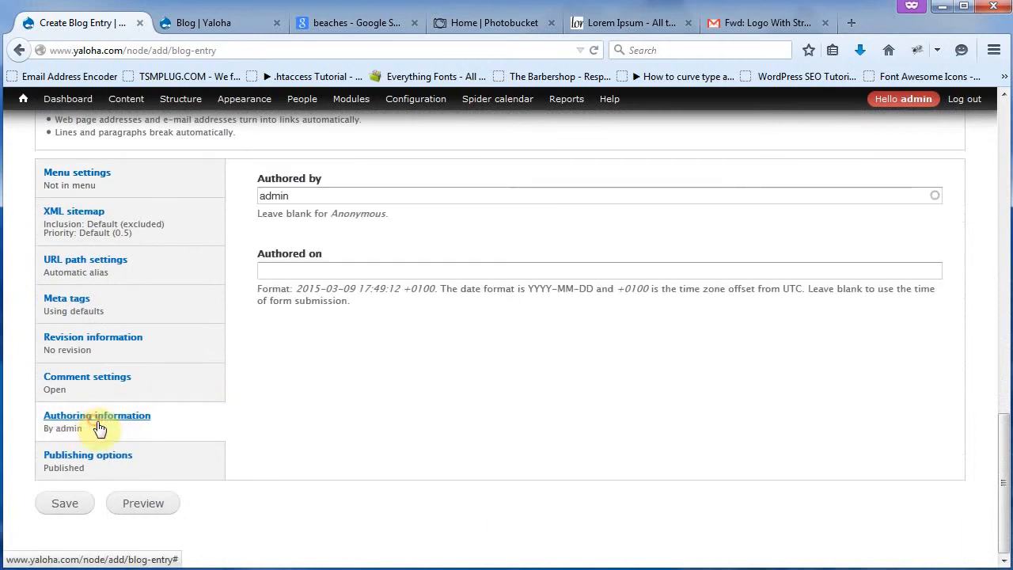
pyautogui.moveTo(292, 196); pyautogui.dragTo(225, 198)
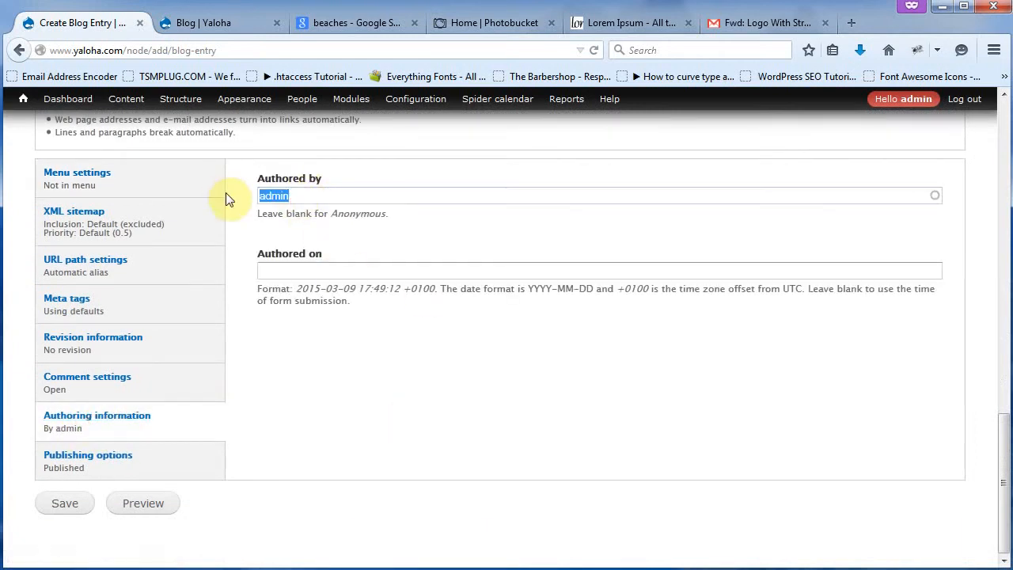
pyautogui.write('YALOHA')
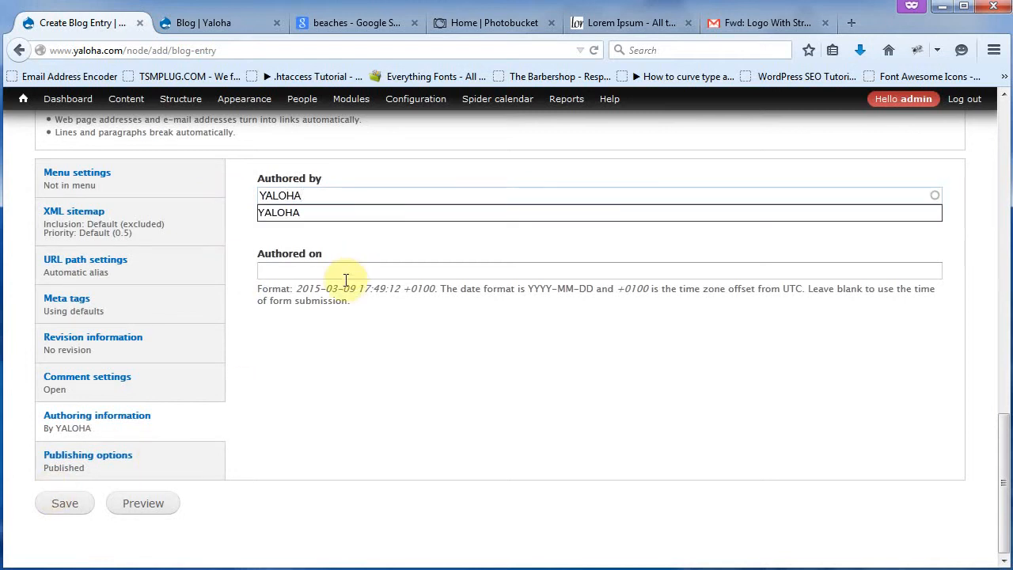
pyautogui.click(365, 339)
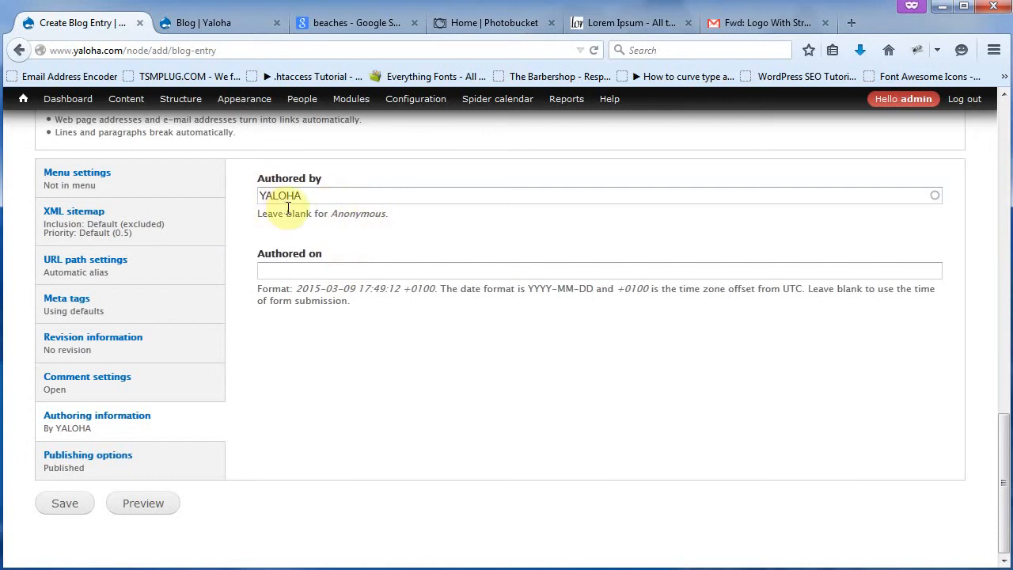
# Step: Examine the "Posted By" author names of the existing posts on the site's Blog page
pyautogui.click(220, 23)
pyautogui.scroll(-2, 610, 332)
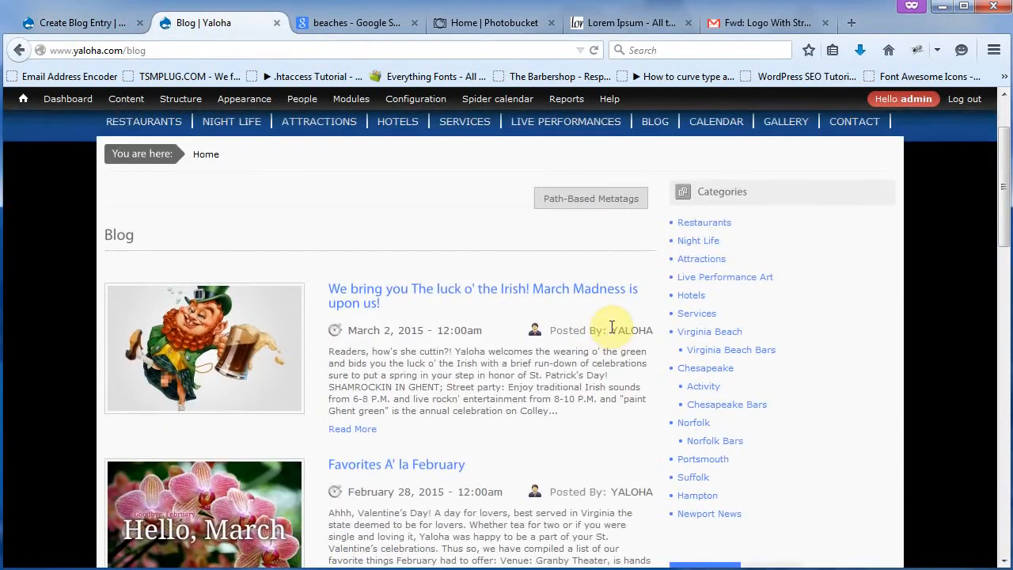
pyautogui.moveTo(612, 328); pyautogui.dragTo(654, 336)
pyautogui.scroll(-3, 644, 344)
pyautogui.scroll(-1, 645, 348)
pyautogui.click(608, 235)
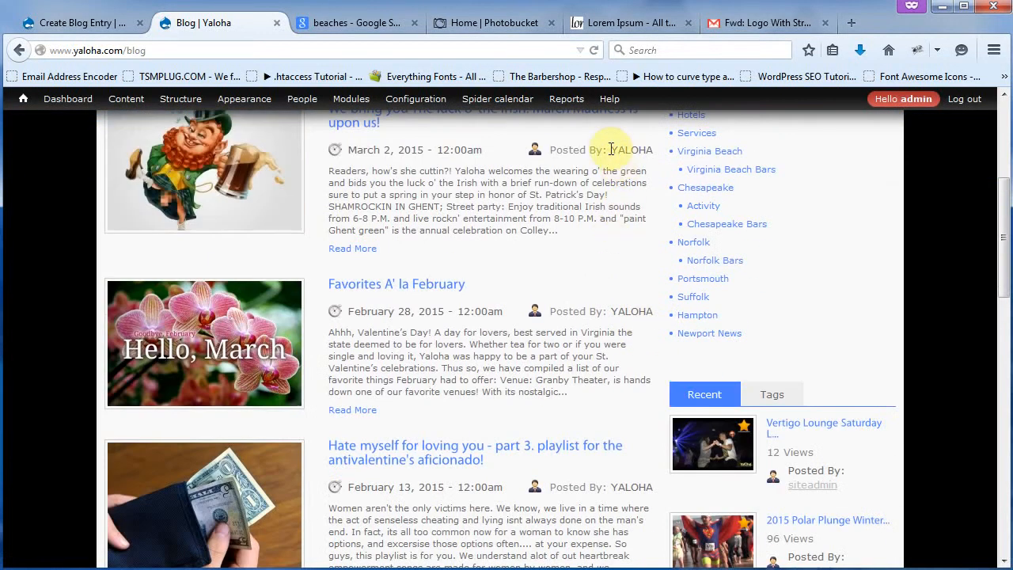
pyautogui.moveTo(609, 150); pyautogui.dragTo(647, 152)
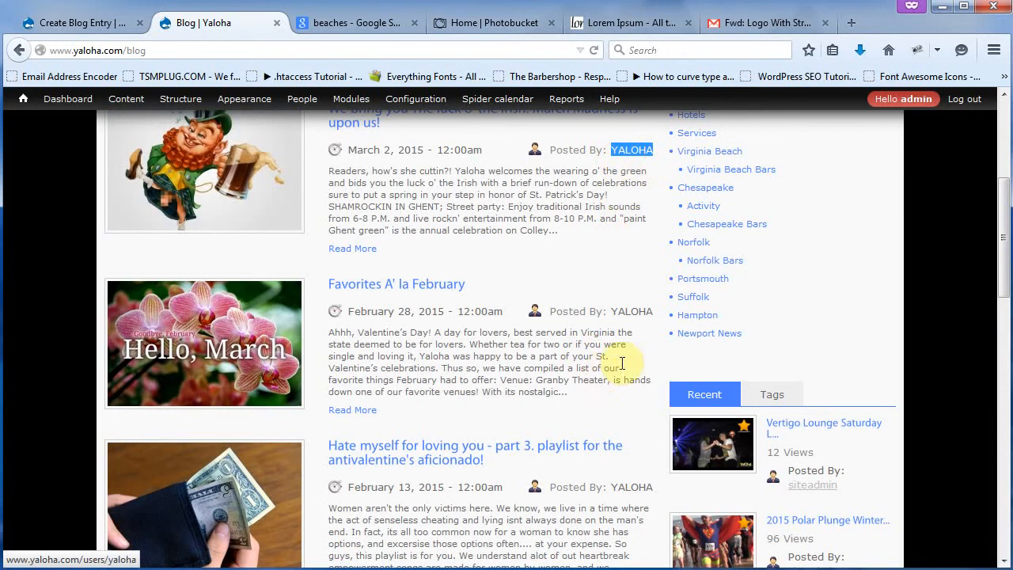
pyautogui.moveTo(609, 306); pyautogui.dragTo(649, 311)
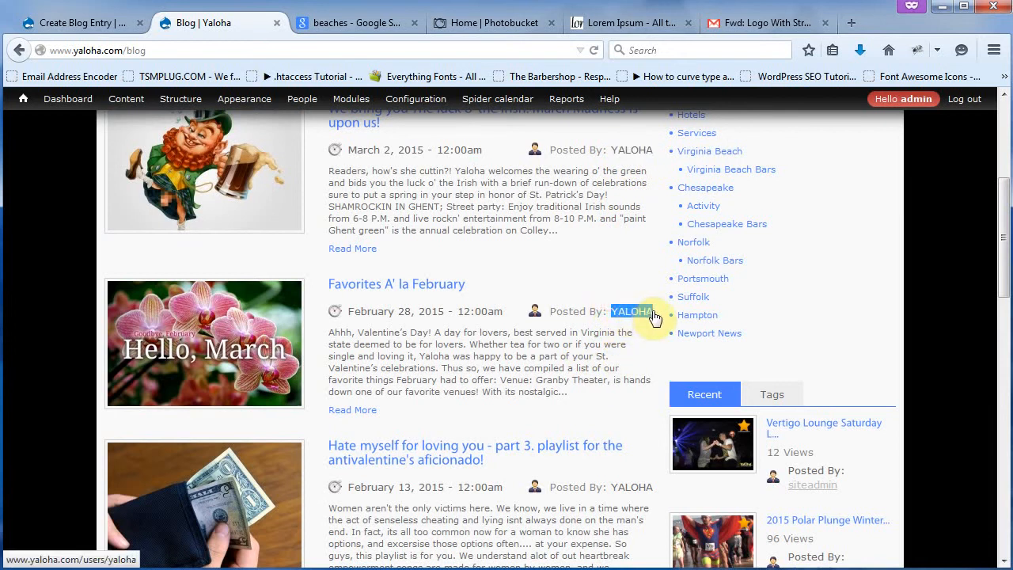
pyautogui.scroll(-1, 625, 370)
pyautogui.scroll(-1, 625, 372)
pyautogui.moveTo(610, 396); pyautogui.dragTo(650, 405)
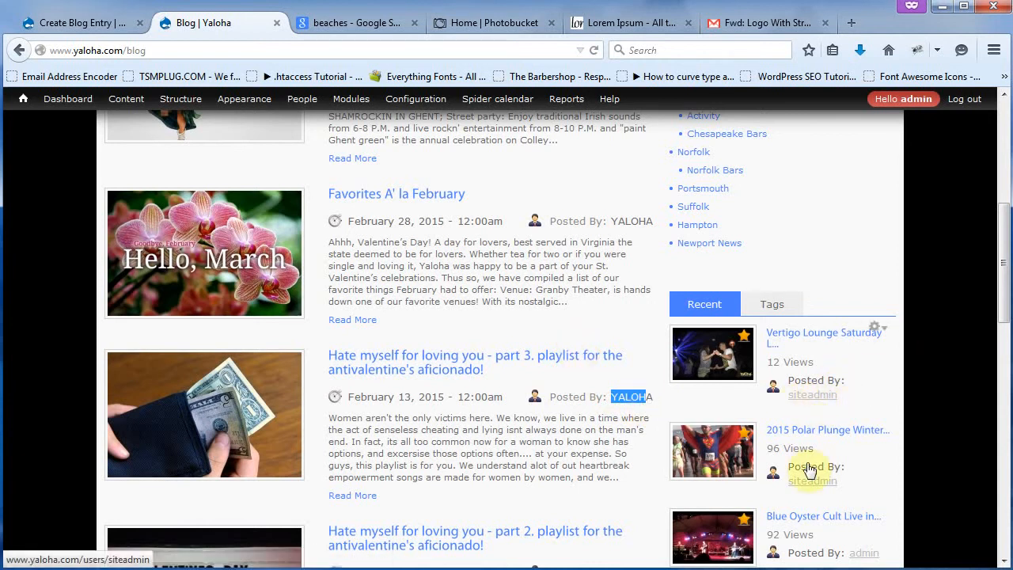
pyautogui.scroll(2, 595, 372)
pyautogui.scroll(-6, 596, 375)
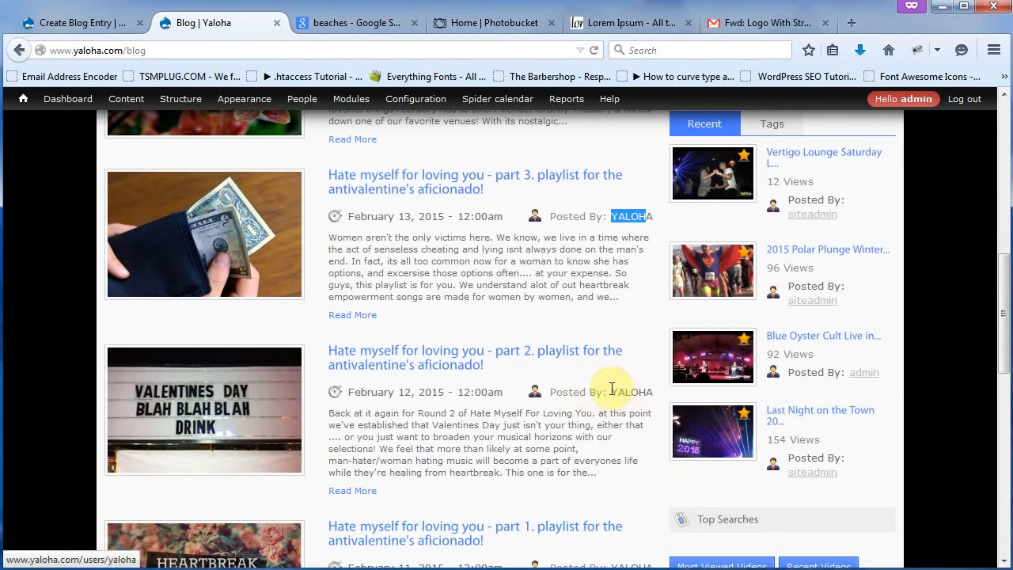
pyautogui.moveTo(608, 392); pyautogui.dragTo(654, 394)
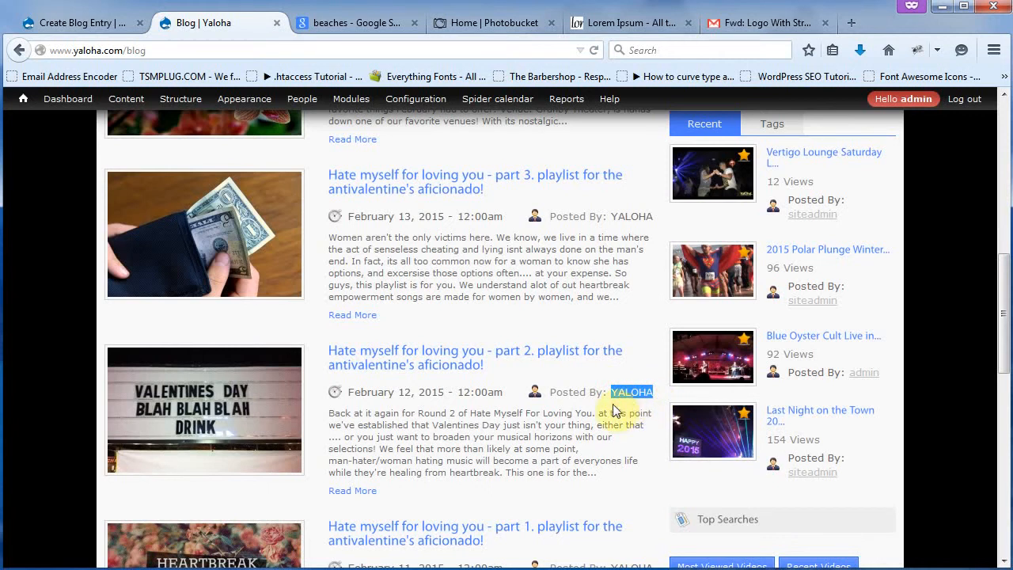
pyautogui.scroll(7, 602, 407)
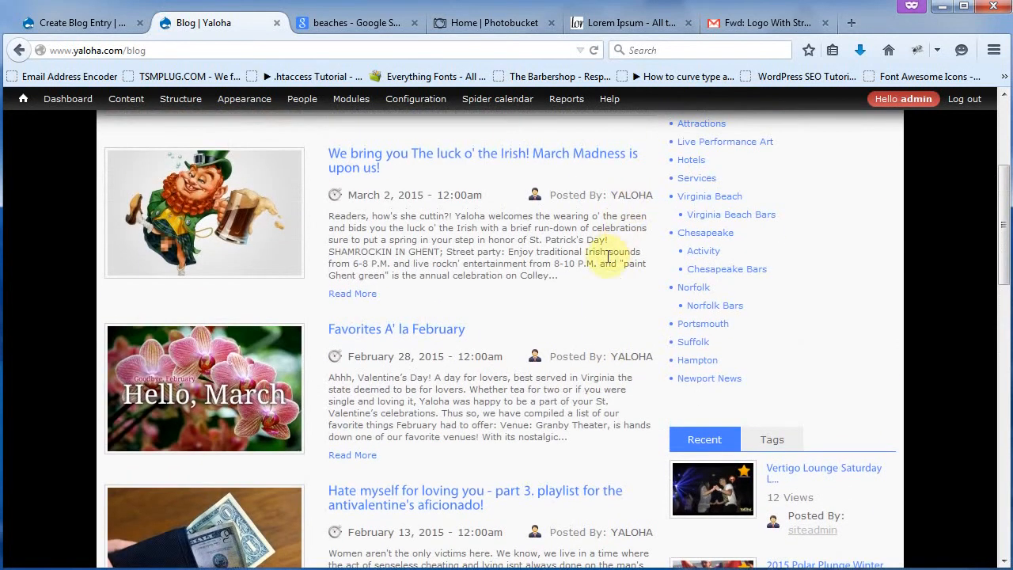
# Step: Return to the blog entry form, re-enter YALOHA as the author and save the entry
pyautogui.click(87, 23)
pyautogui.scroll(2, 396, 277)
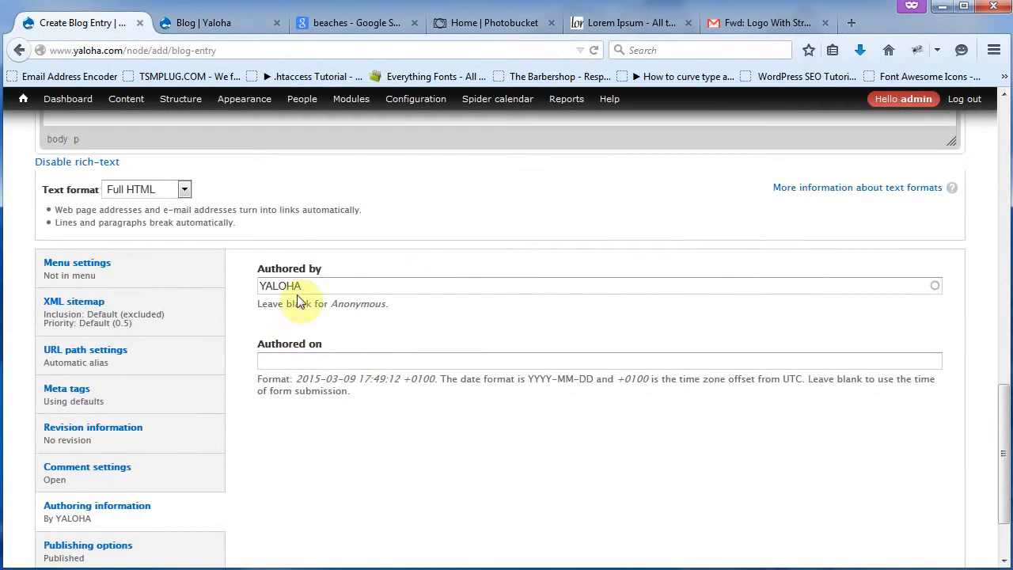
pyautogui.moveTo(321, 286); pyautogui.dragTo(215, 285)
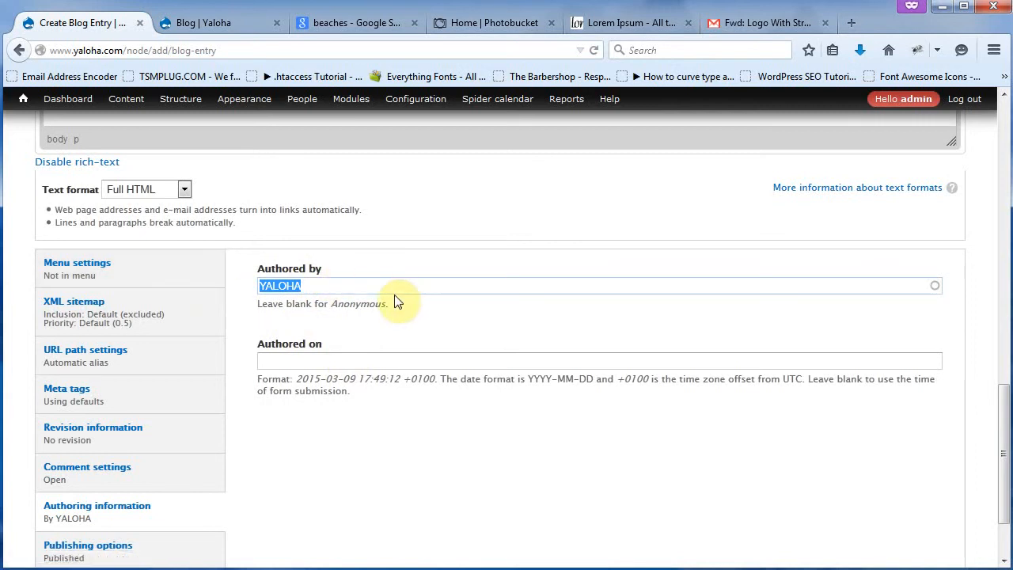
pyautogui.write('YALOHA')
pyautogui.click(346, 430)
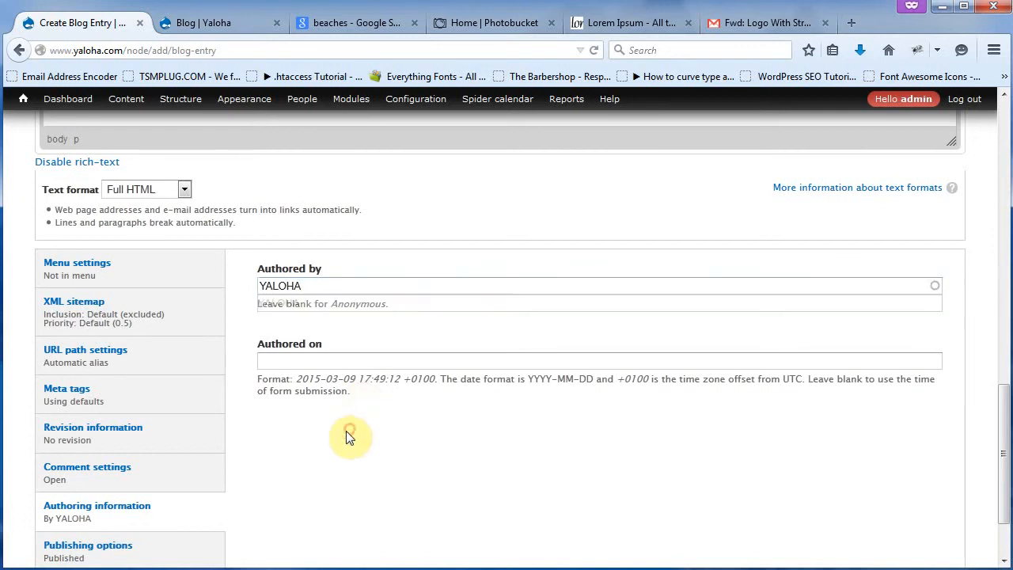
pyautogui.scroll(-2, 336, 433)
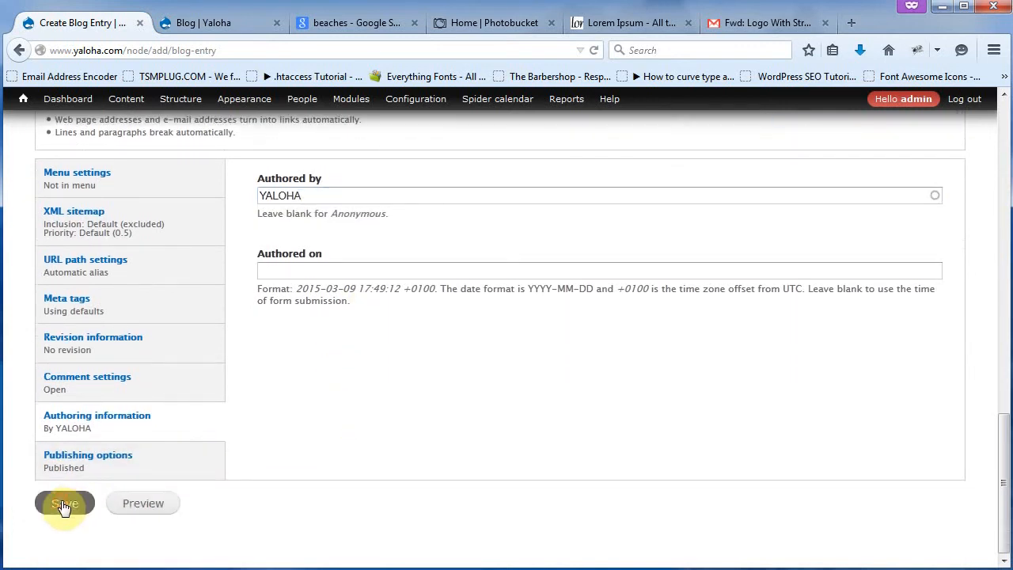
pyautogui.click(64, 505)
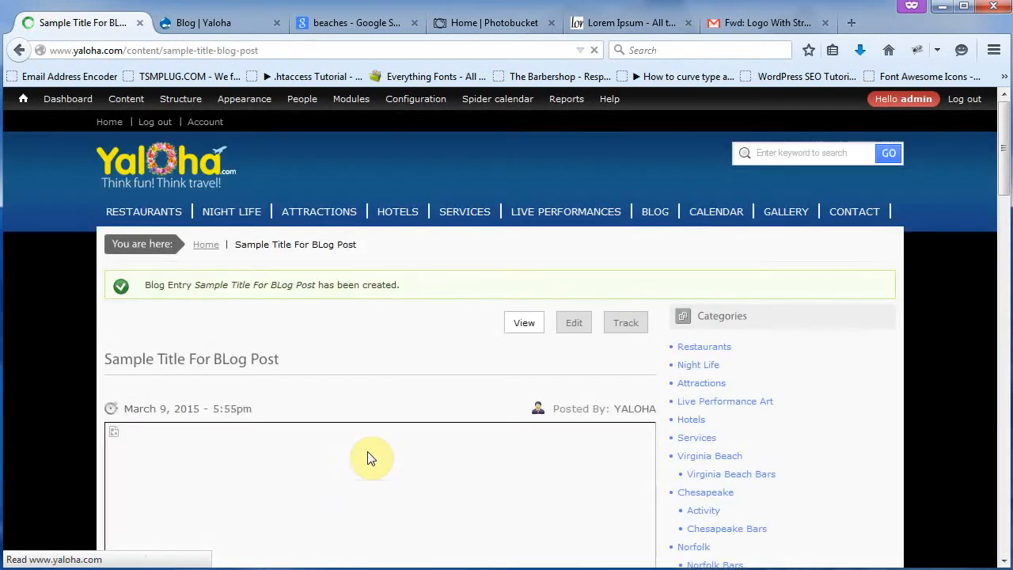
# Step: Review the published sample post's title, date, author, featured image and body paragraphs
pyautogui.scroll(-3, 607, 336)
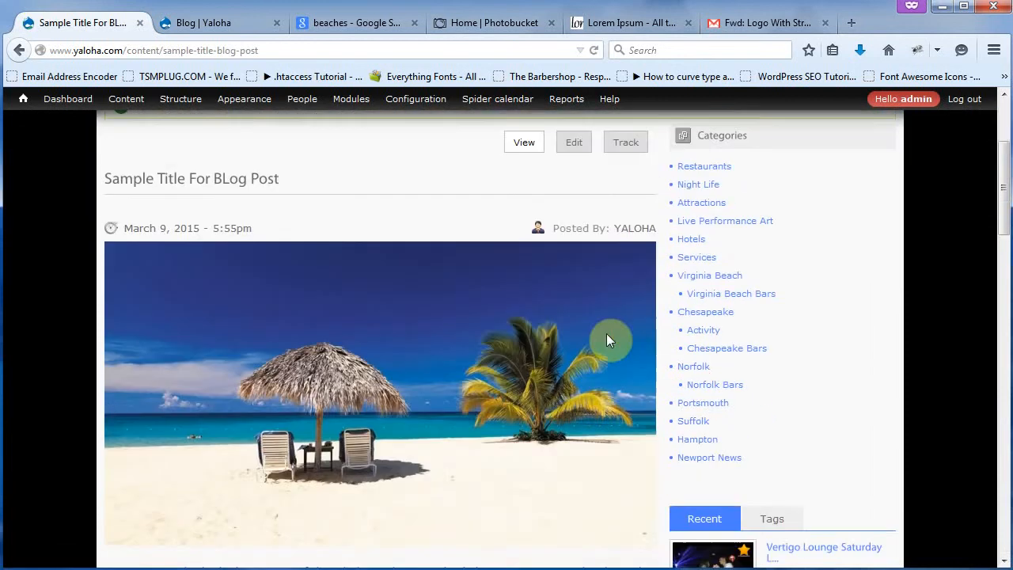
pyautogui.scroll(-3, 615, 325)
pyautogui.scroll(5, 622, 335)
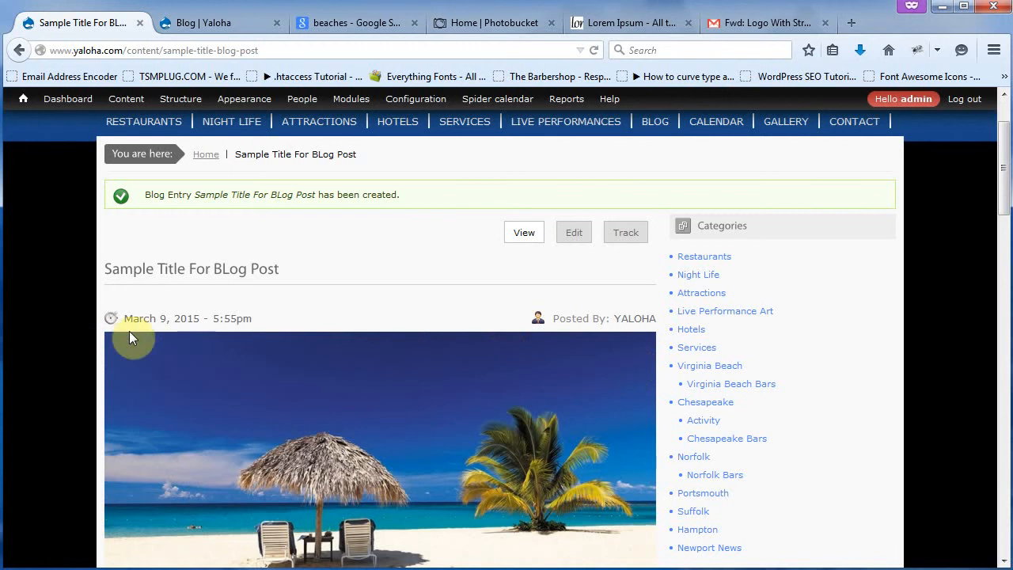
pyautogui.scroll(-5, 694, 341)
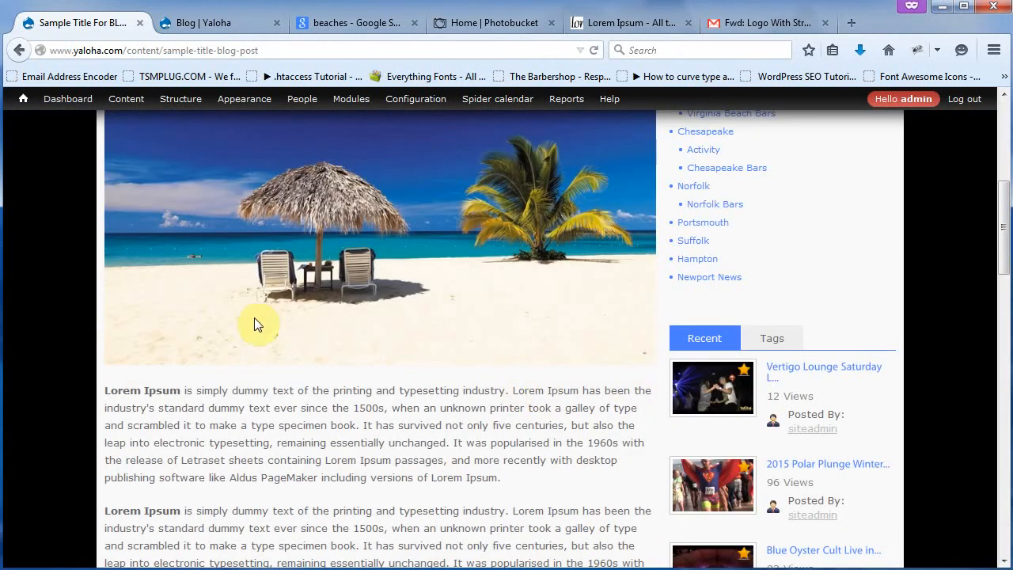
pyautogui.scroll(-8, 262, 327)
pyautogui.scroll(5, 288, 323)
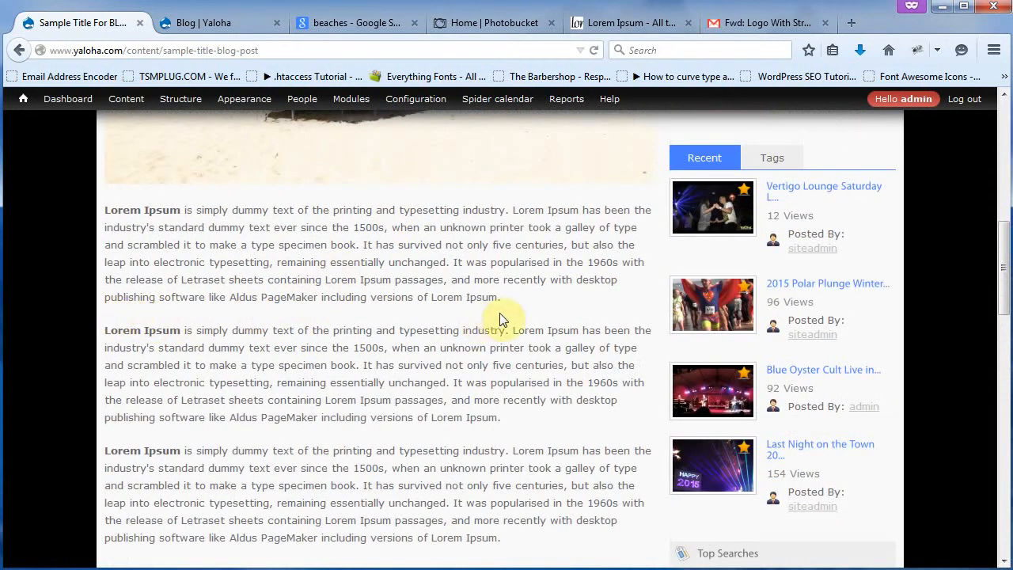
pyautogui.scroll(-2, 464, 446)
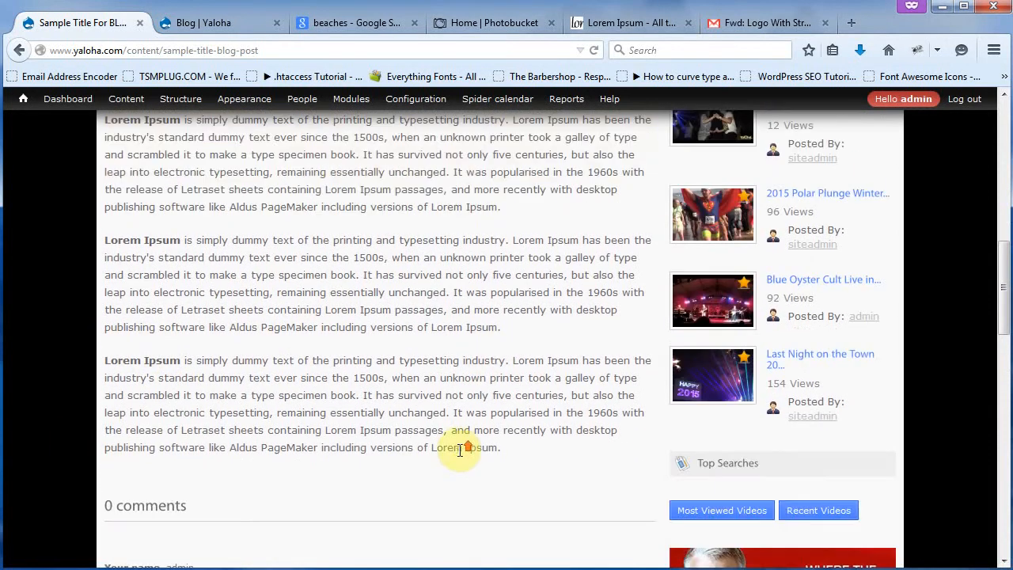
pyautogui.scroll(10, 459, 446)
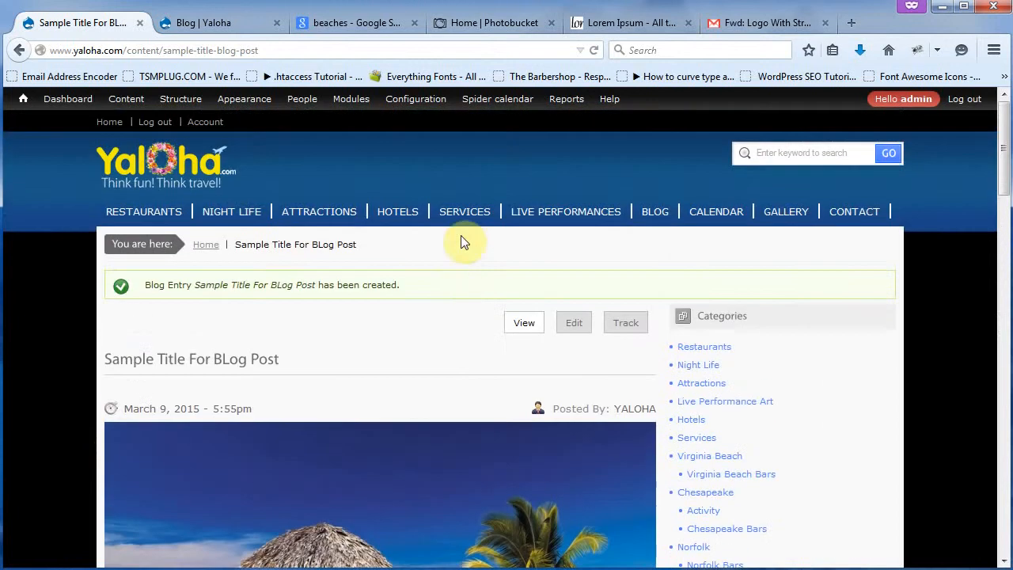
# Step: Open the site's Blog page and check how the new sample post is listed among the other entries
pyautogui.click(656, 212)
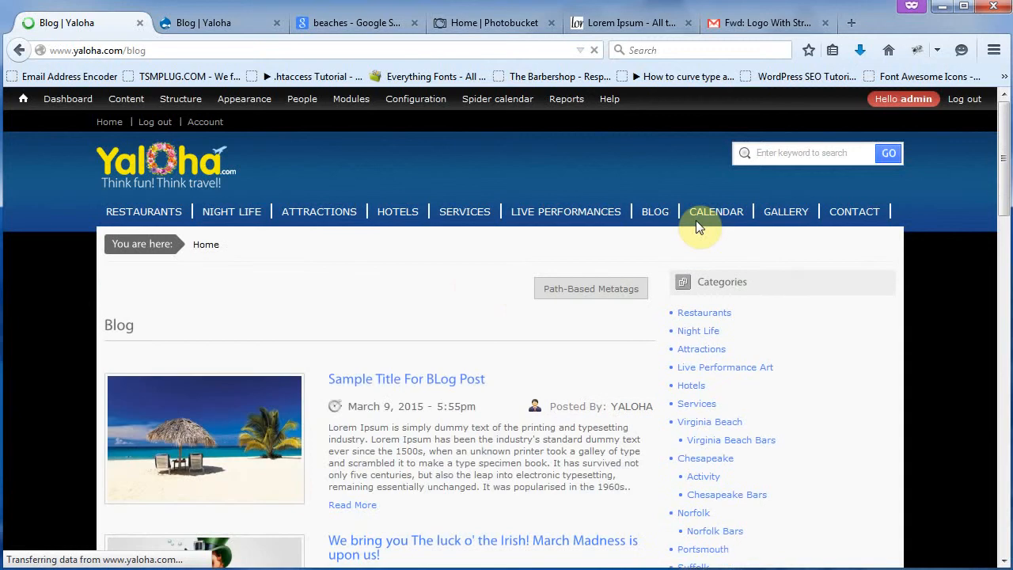
pyautogui.scroll(-1, 477, 281)
pyautogui.scroll(1, 480, 283)
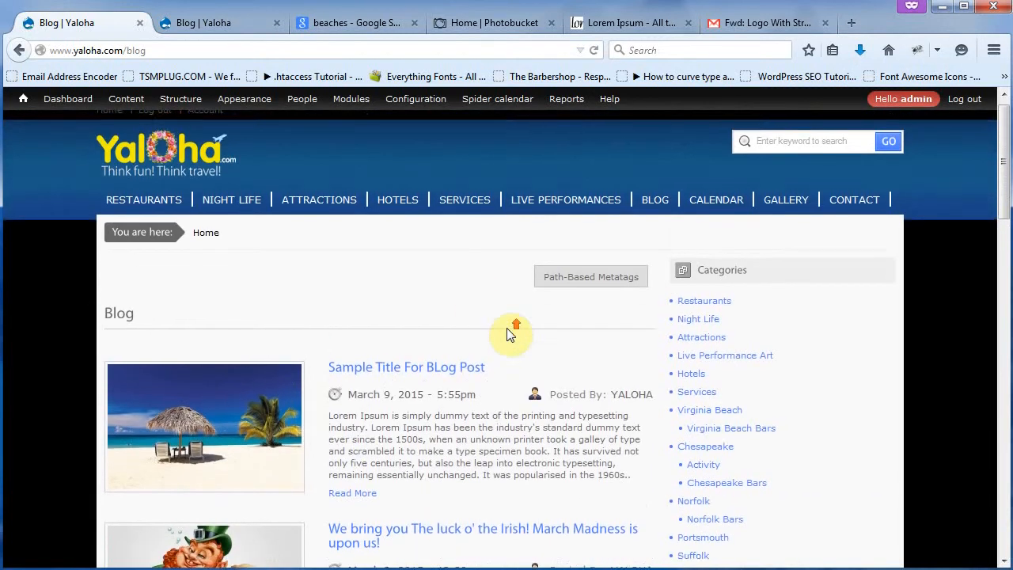
pyautogui.scroll(-1, 513, 317)
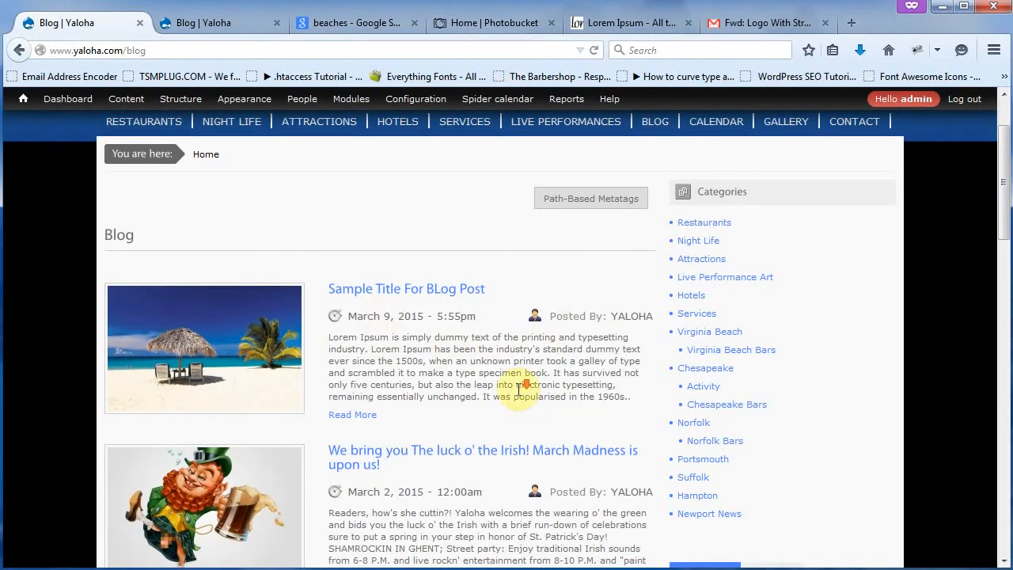
pyautogui.scroll(-1, 519, 388)
pyautogui.scroll(-2, 499, 326)
pyautogui.scroll(-3, 499, 323)
pyautogui.scroll(-2, 500, 325)
pyautogui.scroll(-2, 500, 324)
pyautogui.scroll(12, 501, 324)
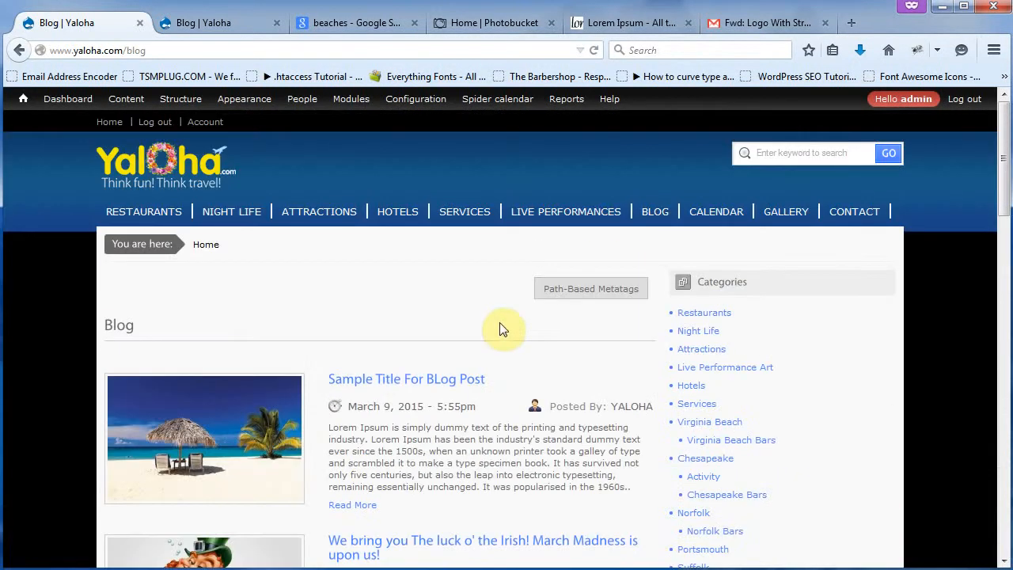